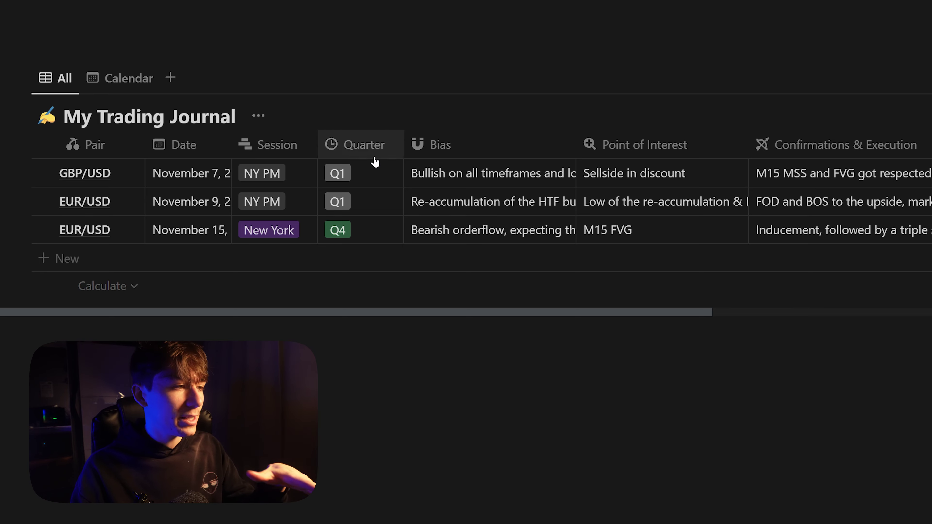
Step: Scroll across the existing journal table, then switch to its calendar view
scroll(607, 304, "right", 10)
scroll(466, 221, "right", 5)
scroll(466, 220, "left", 7)
scroll(465, 202, "left", 5)
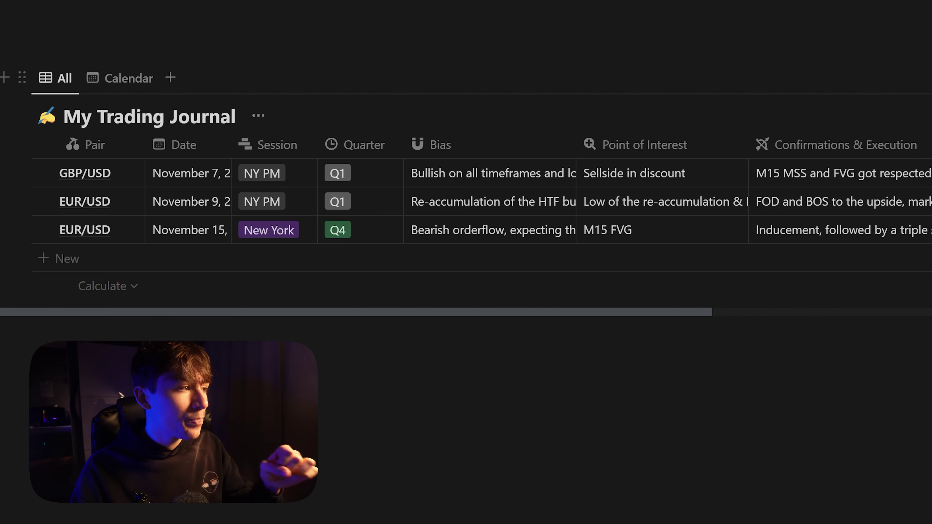
left_click(129, 78)
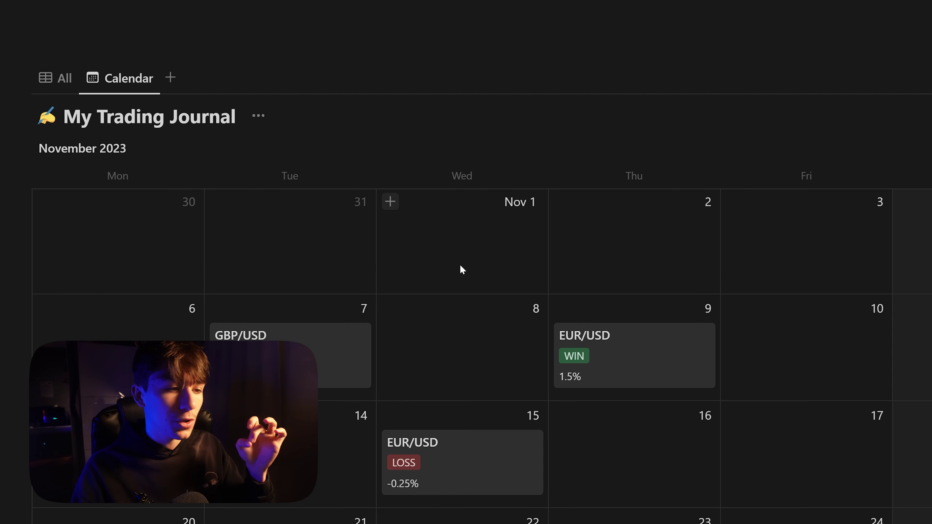
scroll(462, 271, "down", 6)
scroll(481, 264, "up", 3)
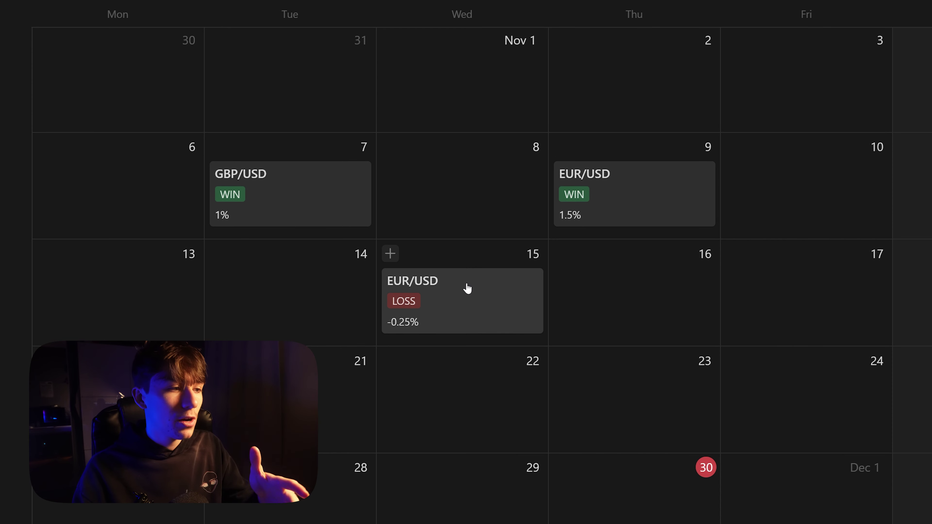
Step: Inspect the Nov 15 EUR/USD trade page, then return to the calendar
left_click(449, 315)
scroll(682, 250, "down", 5)
scroll(681, 249, "up", 2)
scroll(682, 250, "up", 4)
left_click(85, 87)
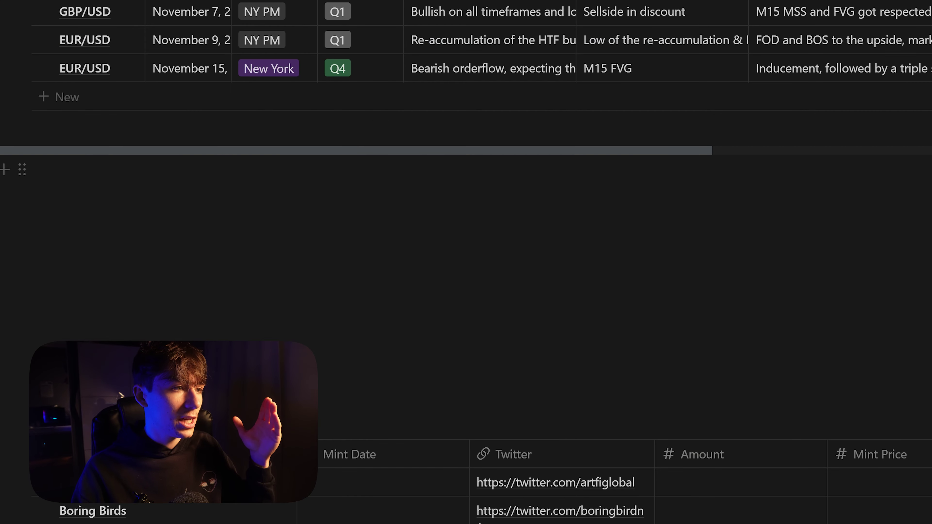
scroll(402, 214, "up", 5)
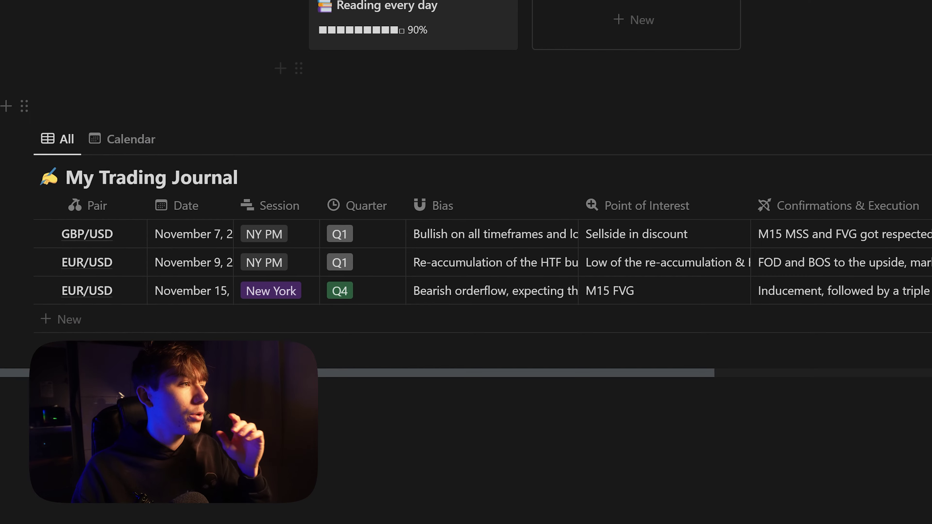
Step: Create a new page titled 'Trading Journal (test)'
mouse_move(20, 18)
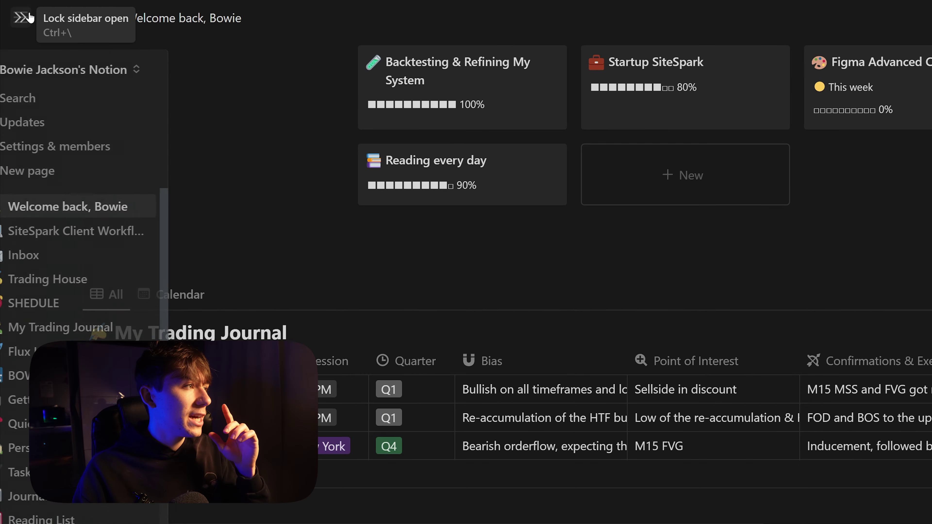
left_click(77, 171)
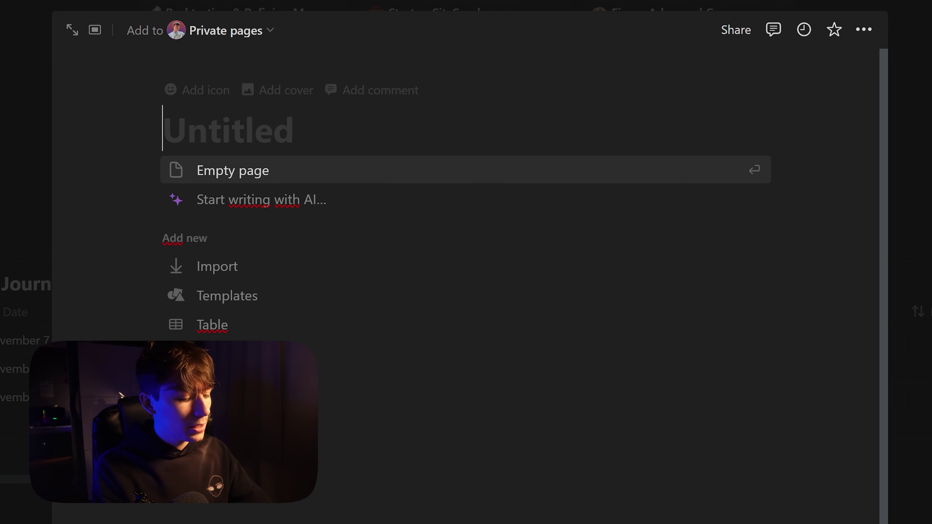
type("tRA")
key("BackSpace")
key("BackSpace")
key("BackSpace")
type("Trading  Jourt")
key("BackSpace")
type("nal (test)")
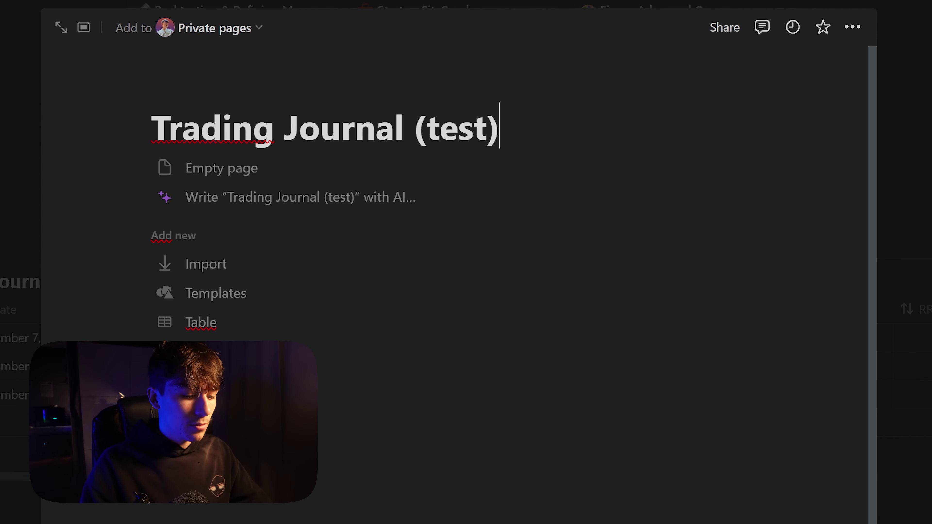
Step: Expand it to a full empty page and enter /view on the first line
left_click(60, 27)
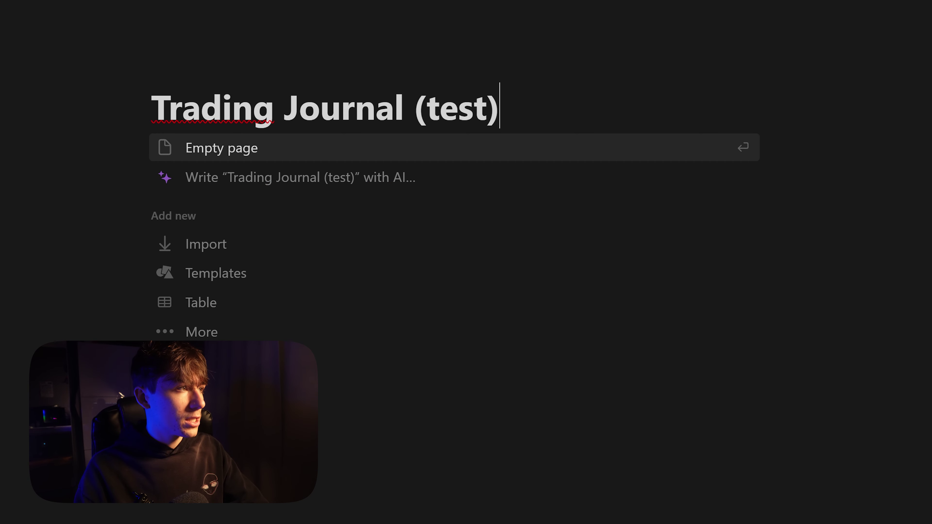
key("Return")
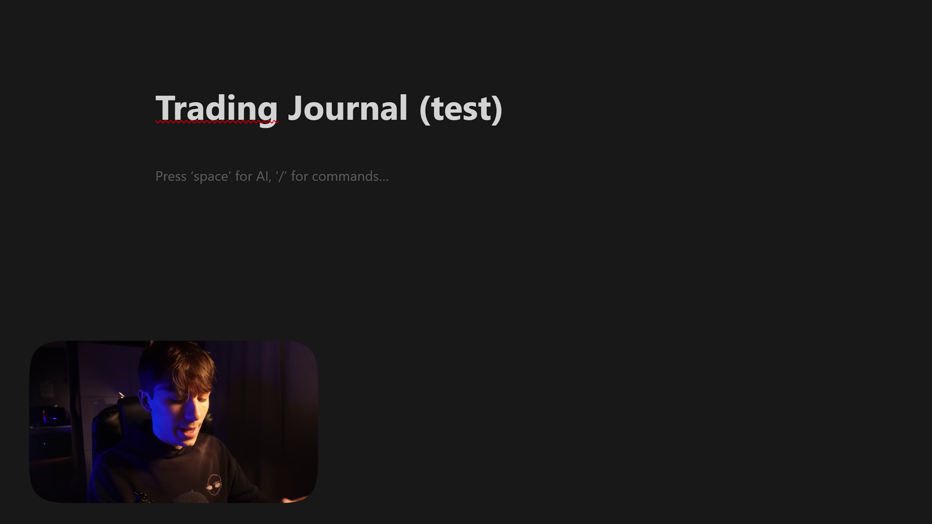
type("/view")
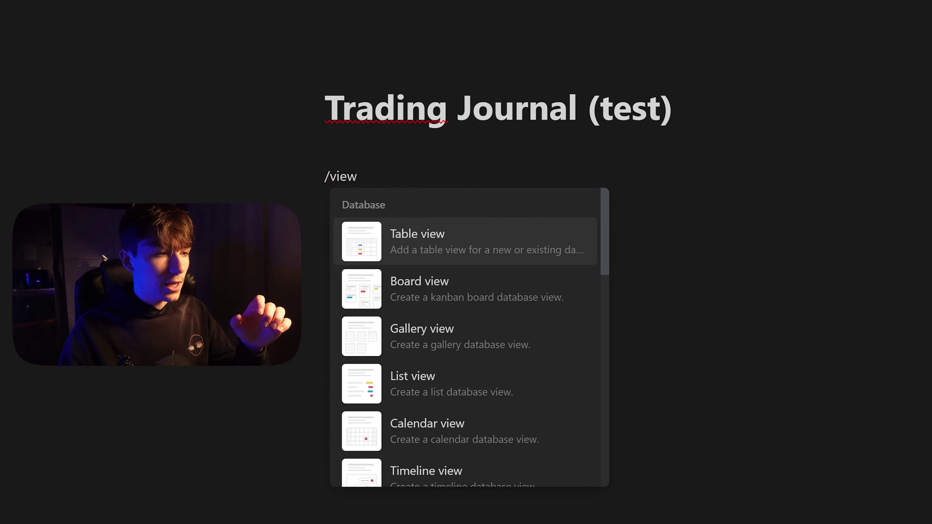
mouse_move(501, 237)
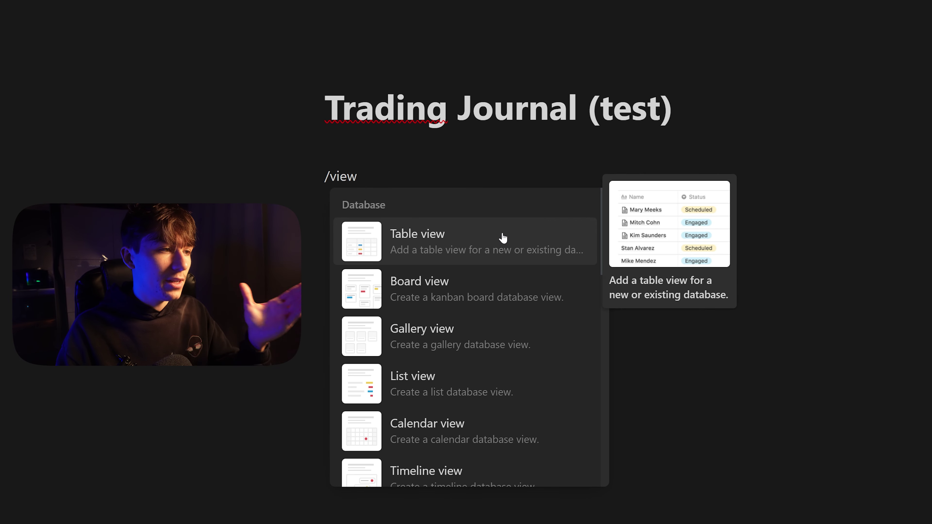
Step: Insert a table view with a new Trading Journal database and enter GBP/USD in row one
left_click(501, 237)
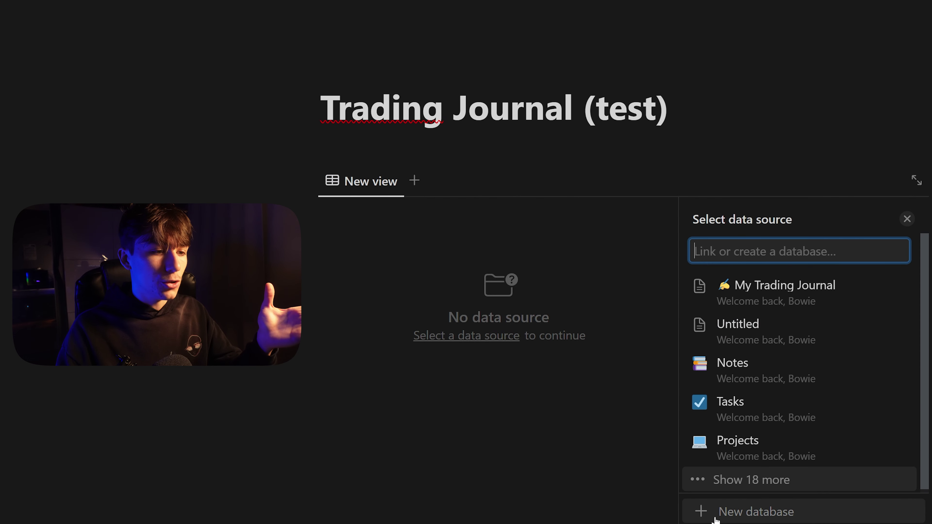
left_click(753, 508)
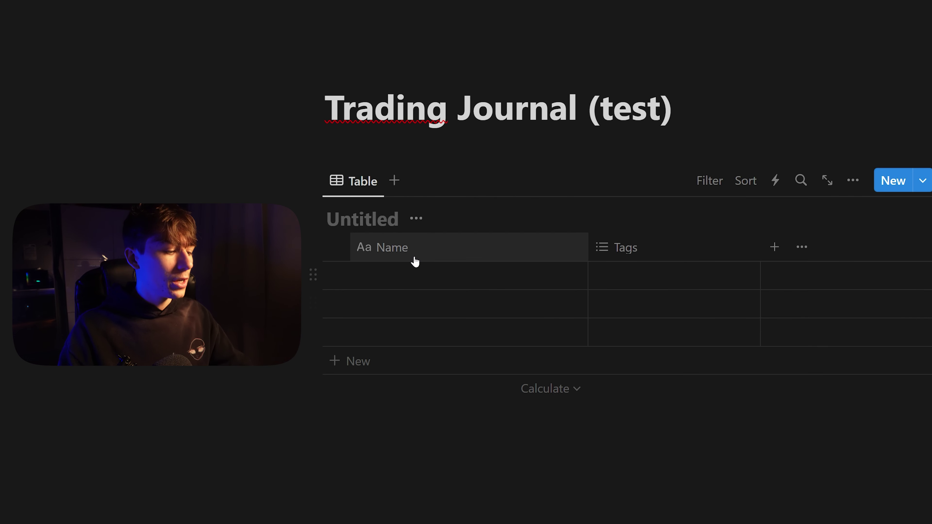
type("Trading Journal")
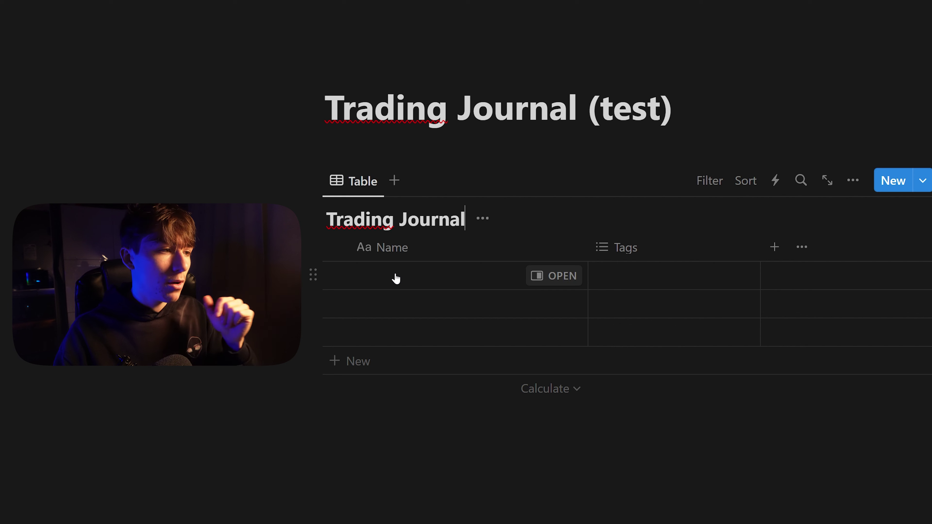
left_click(395, 278)
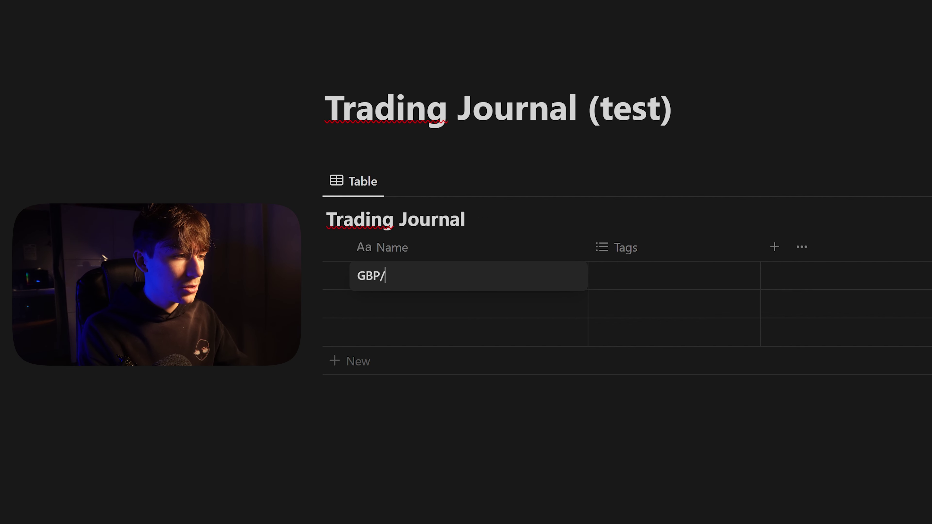
key("Return")
Step: Rename the Name column to 'pair' and give it a cherry icon
left_click(406, 259)
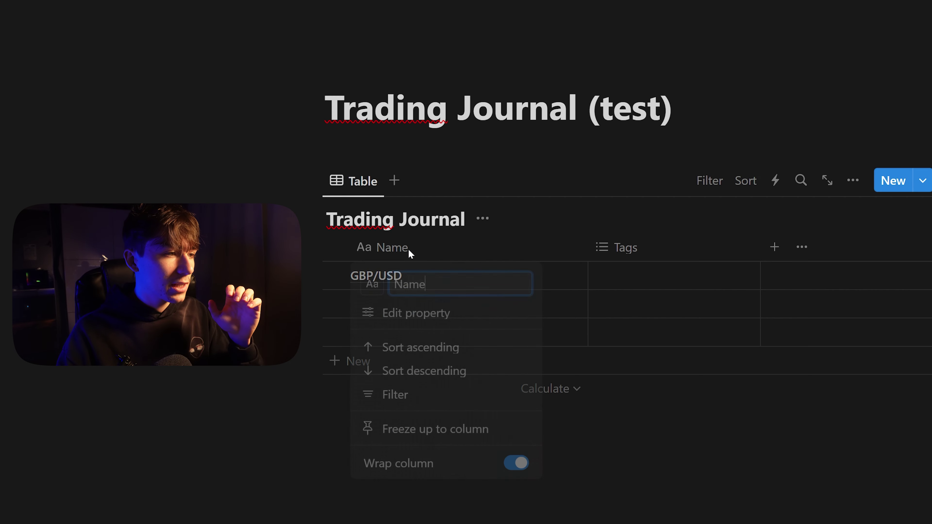
type("pair")
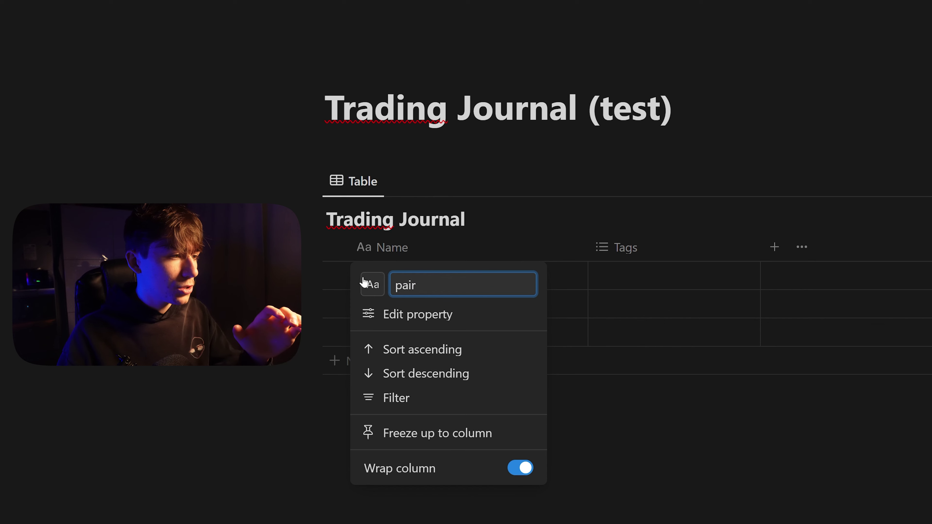
left_click(364, 283)
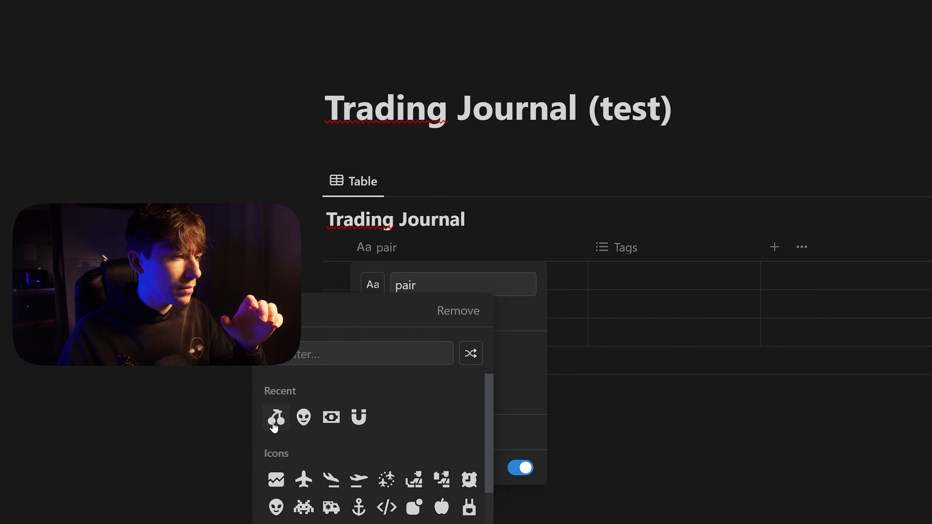
left_click(276, 417)
key("Escape")
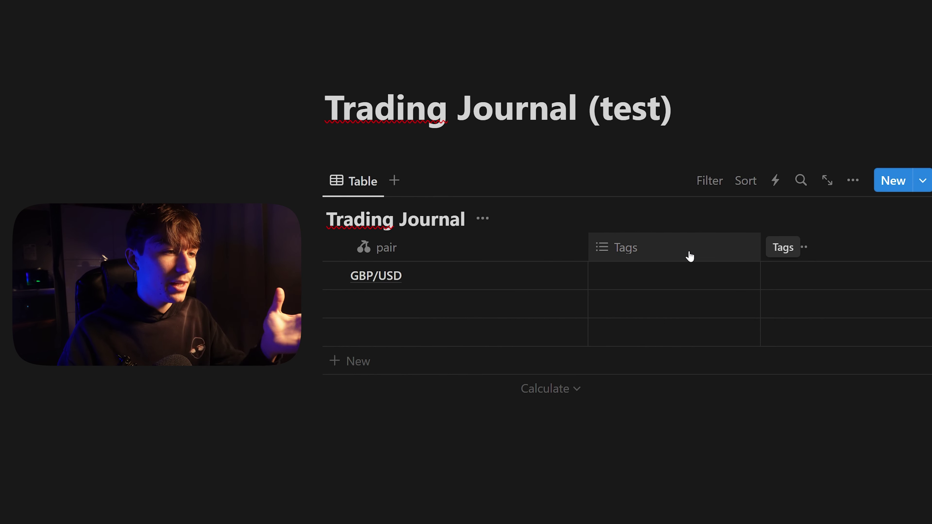
Step: Turn the Tags column into a Date column and date the GBP/USD trade November 30, 2023
left_click(690, 256)
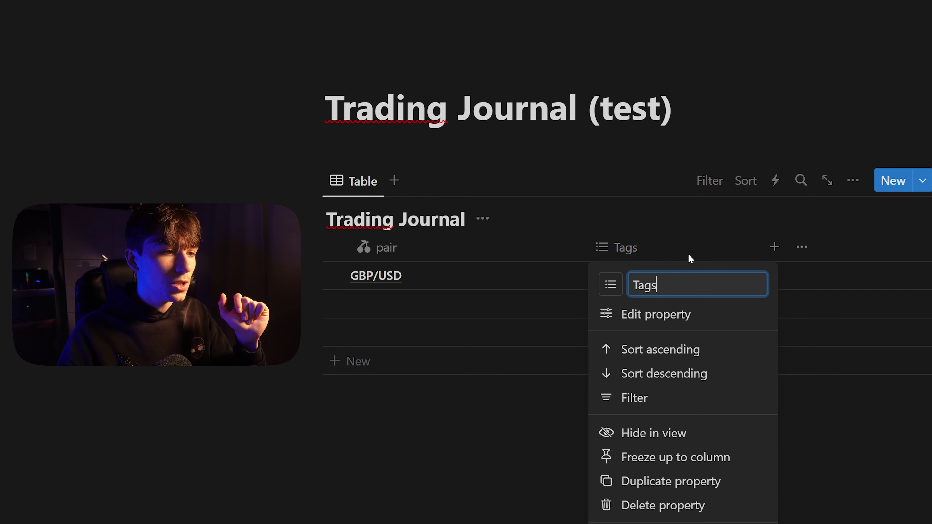
left_click(672, 318)
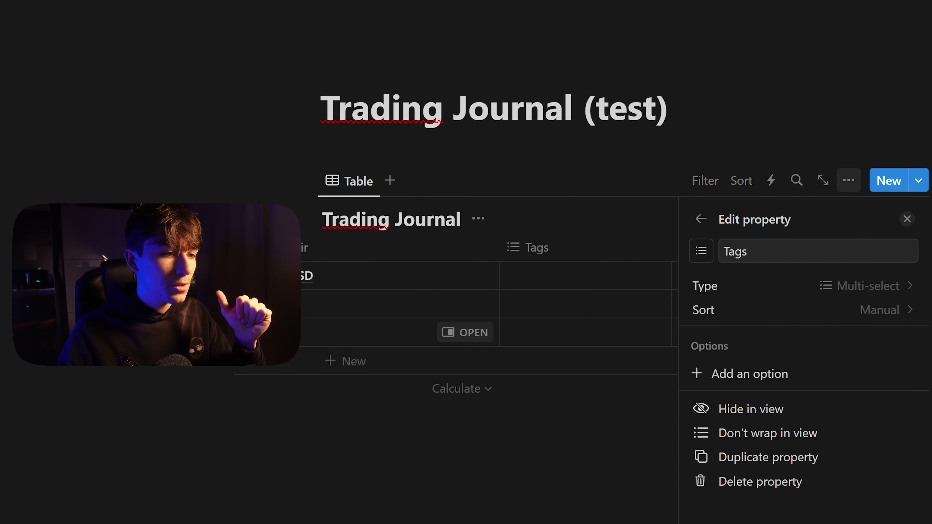
left_click(730, 289)
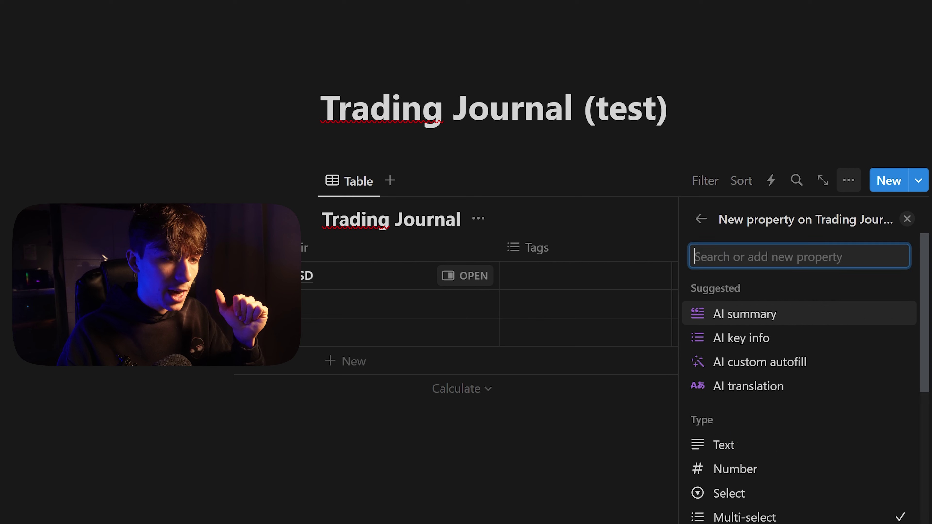
scroll(777, 430, "down", 4)
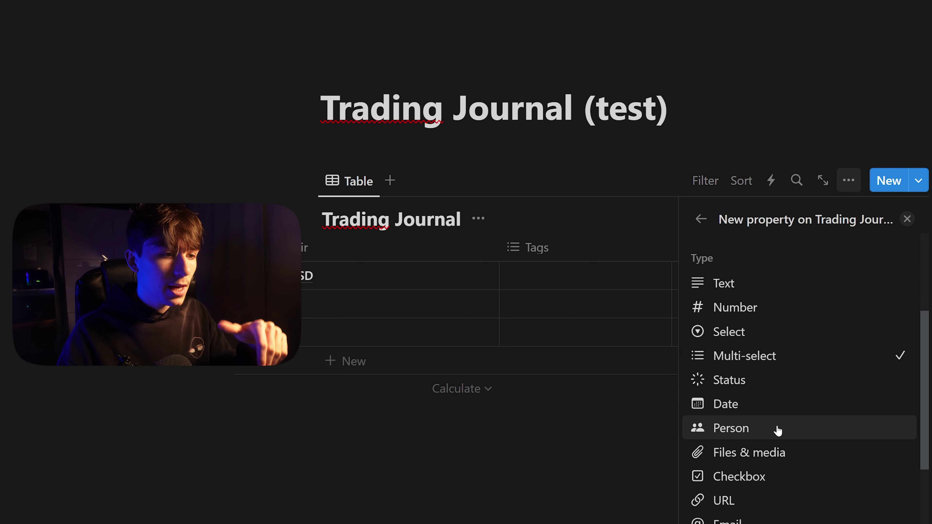
left_click(751, 406)
type("Date")
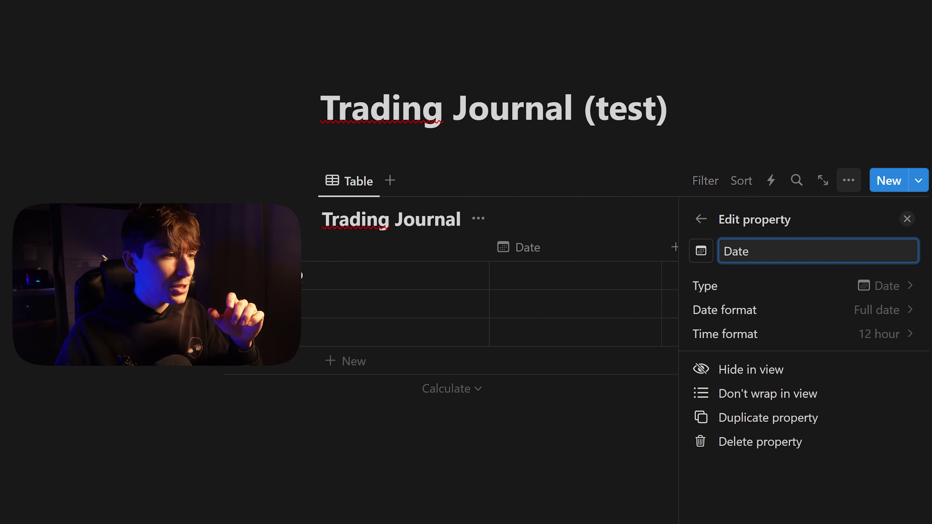
key("Escape")
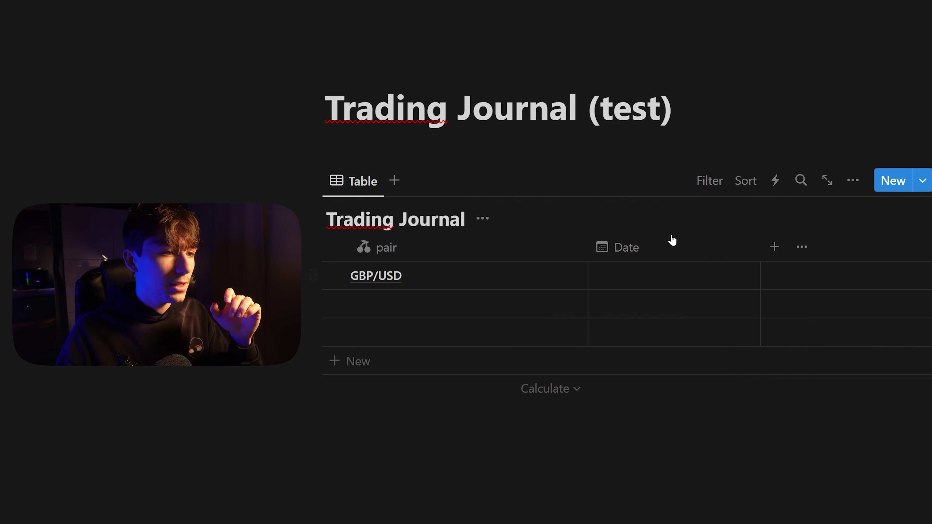
left_click(638, 280)
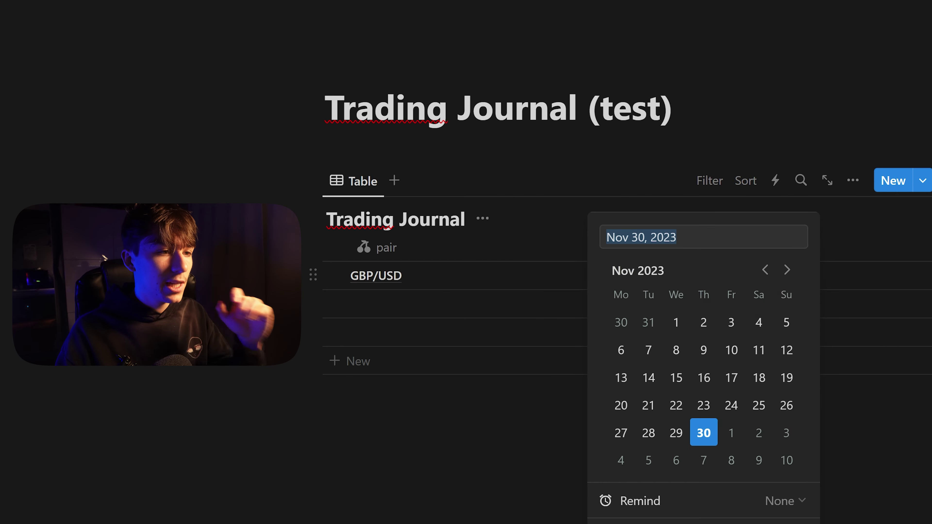
left_click(703, 433)
key("Escape")
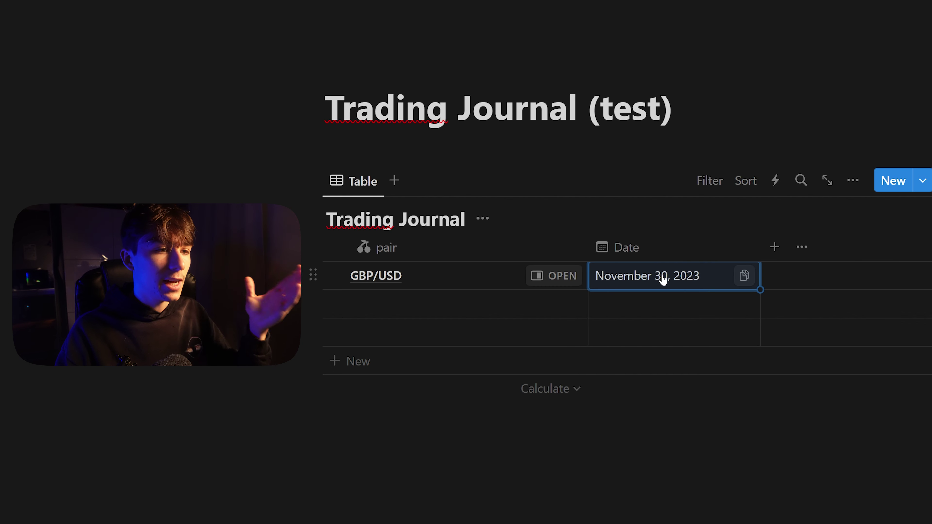
Step: Add a Bias text column and enter 'Daily bullish' for the GBP/USD trade
left_click(774, 248)
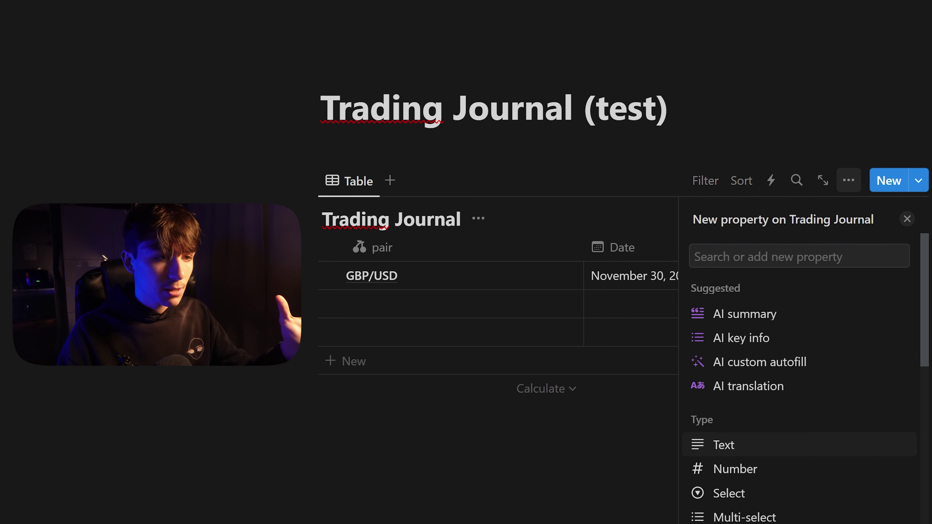
left_click(724, 453)
type("Bias")
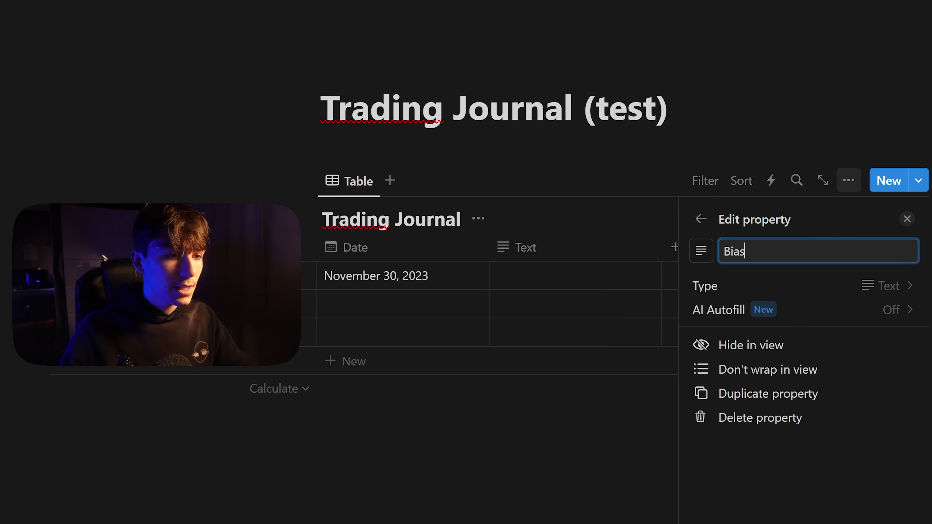
left_click(906, 219)
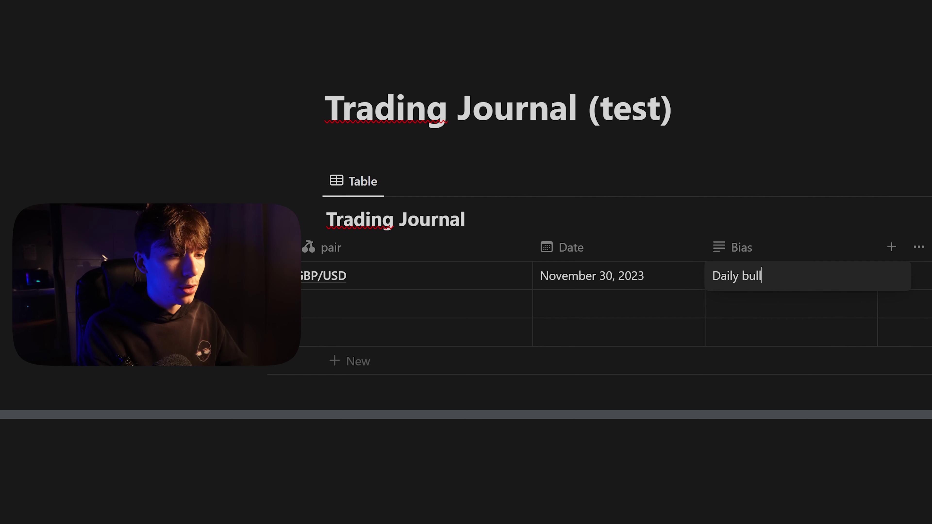
key("Return")
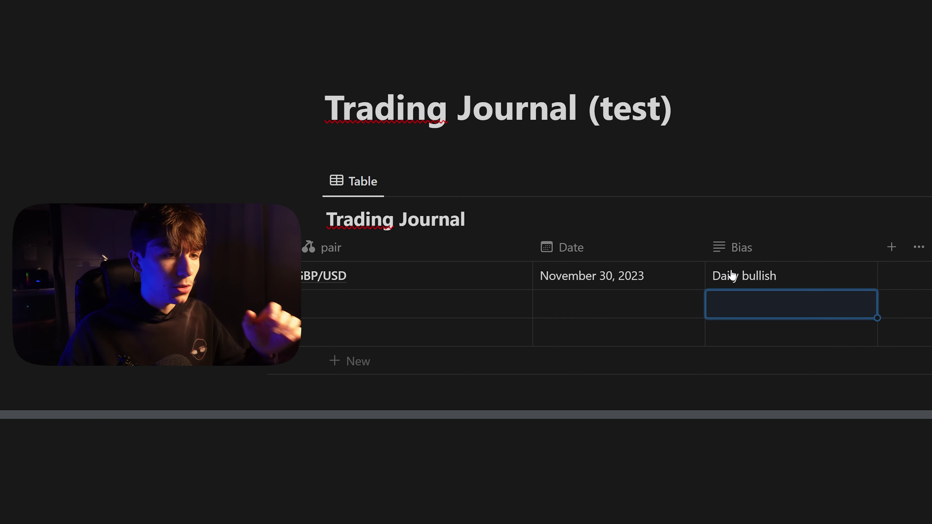
Step: Create a Point of interest multi-select column with options FVG, OB and EQ
left_click(892, 247)
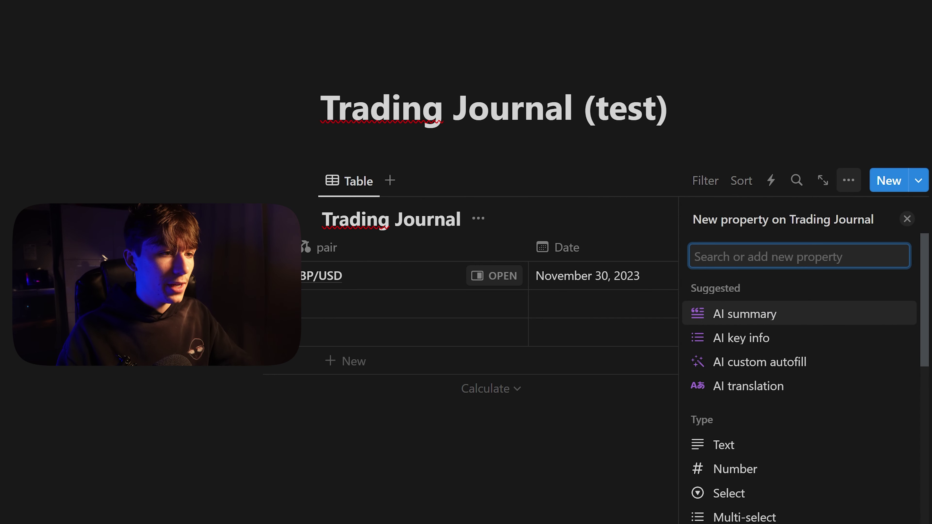
type("mult")
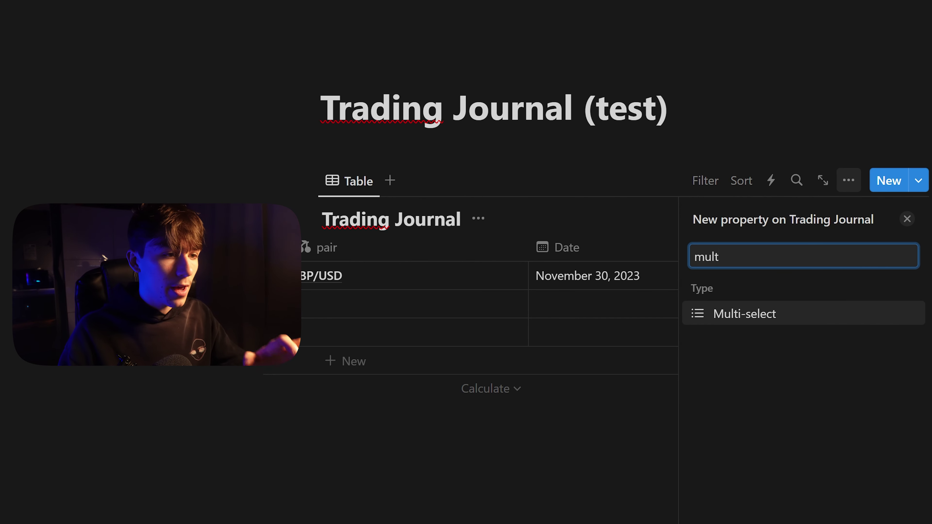
left_click(753, 321)
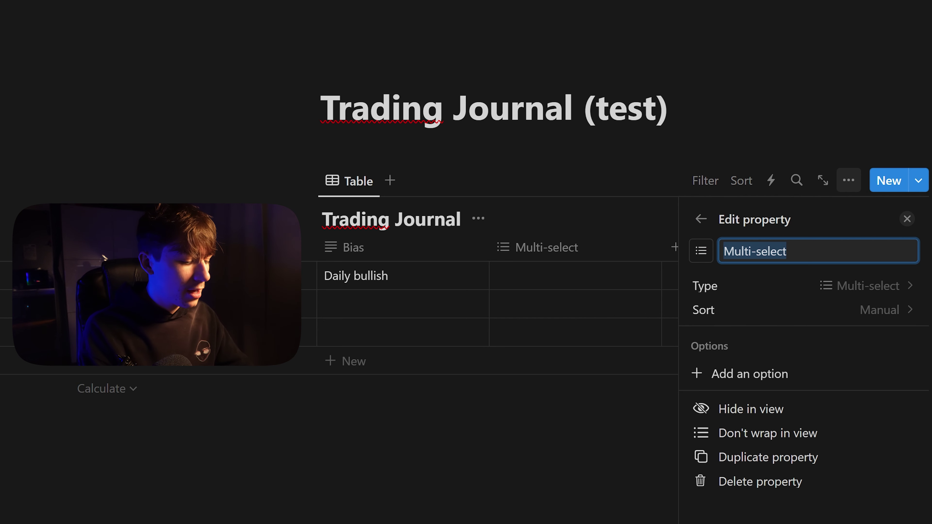
type("Point of interest")
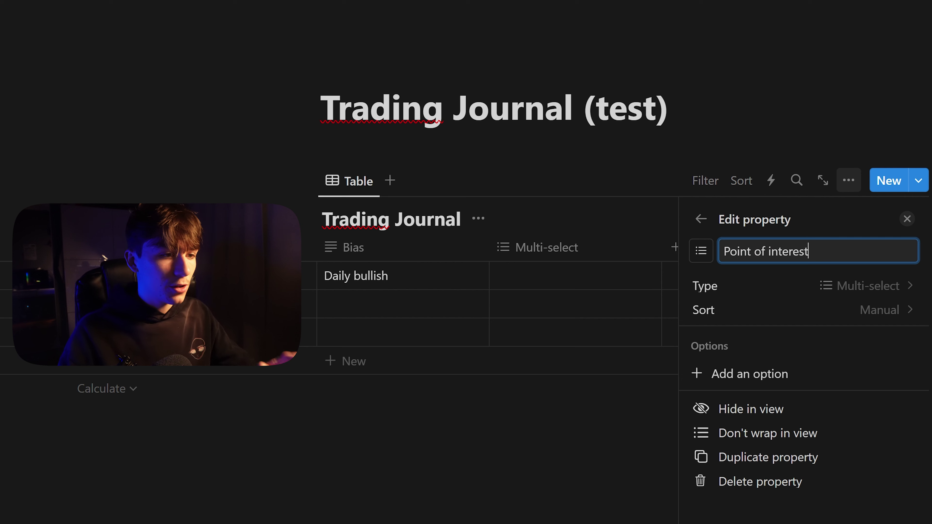
left_click(708, 374)
type("FVG")
key("Return")
type("OB")
key("Return")
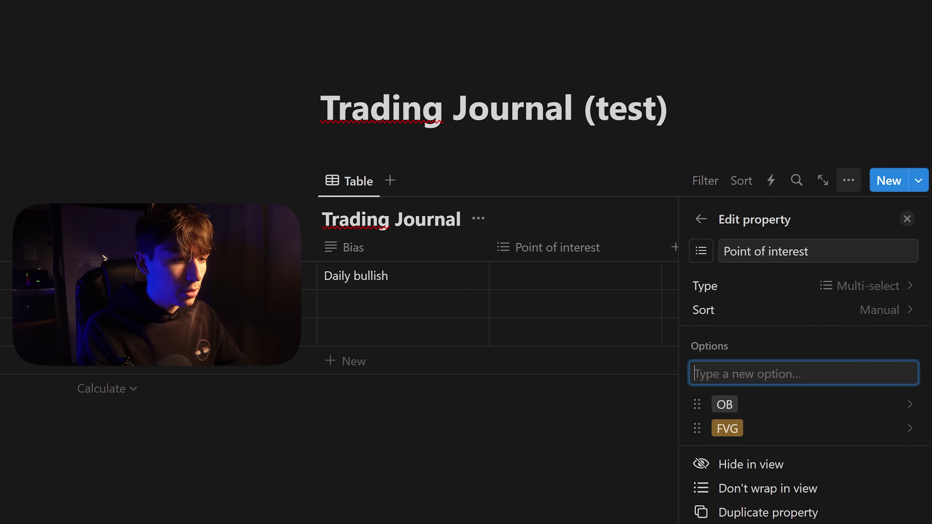
type("EQ")
key("Return")
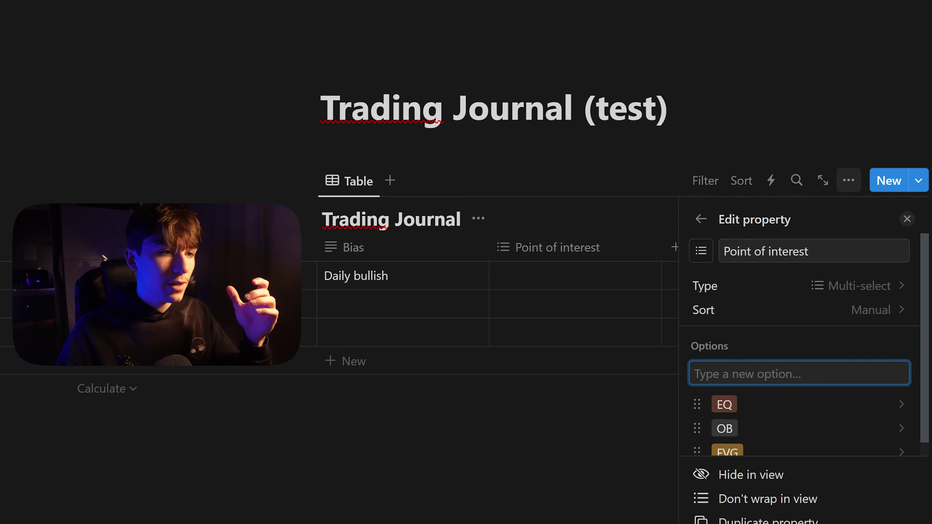
left_click(906, 219)
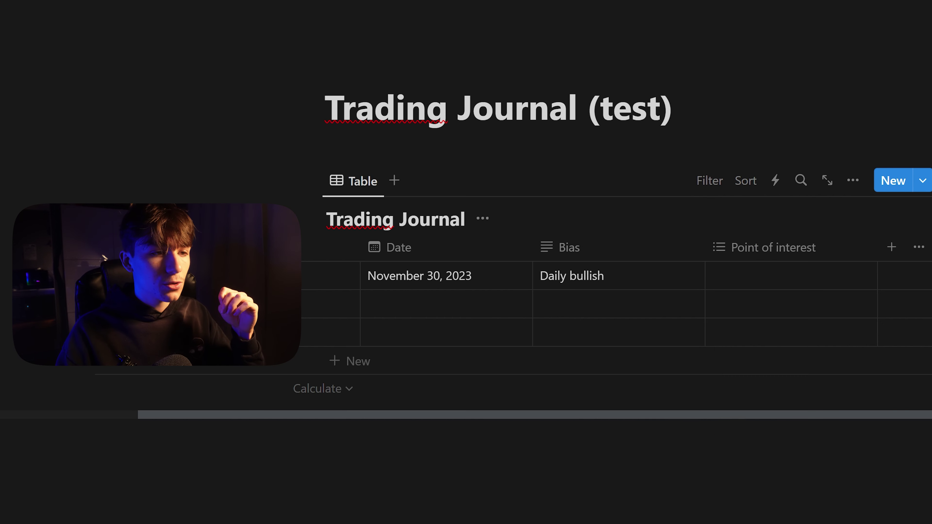
Step: Tag the GBP/USD trade's Point of interest with EQ
left_click(747, 279)
left_click(750, 332)
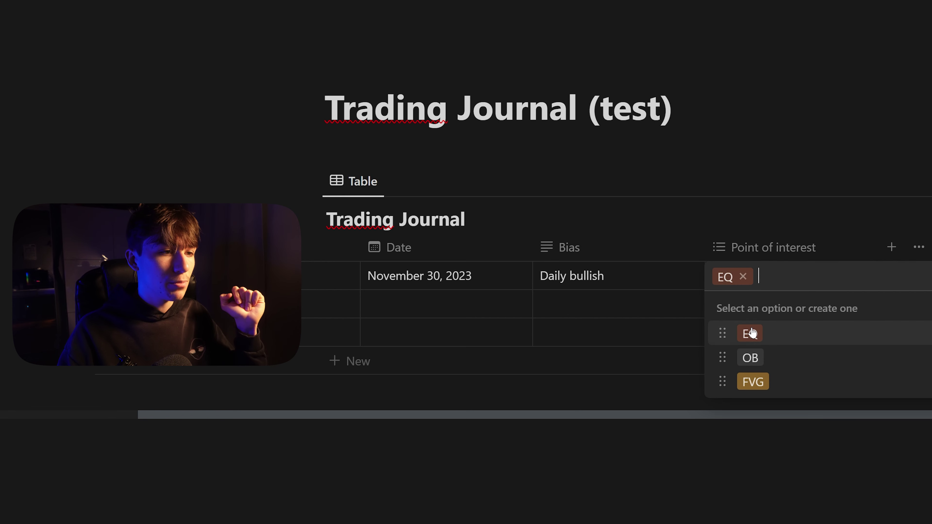
left_click(759, 484)
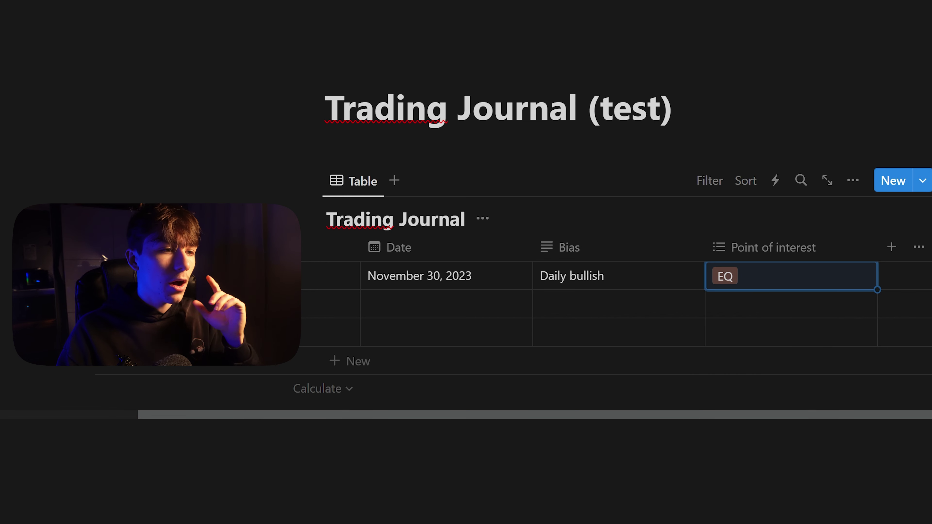
left_click(708, 414)
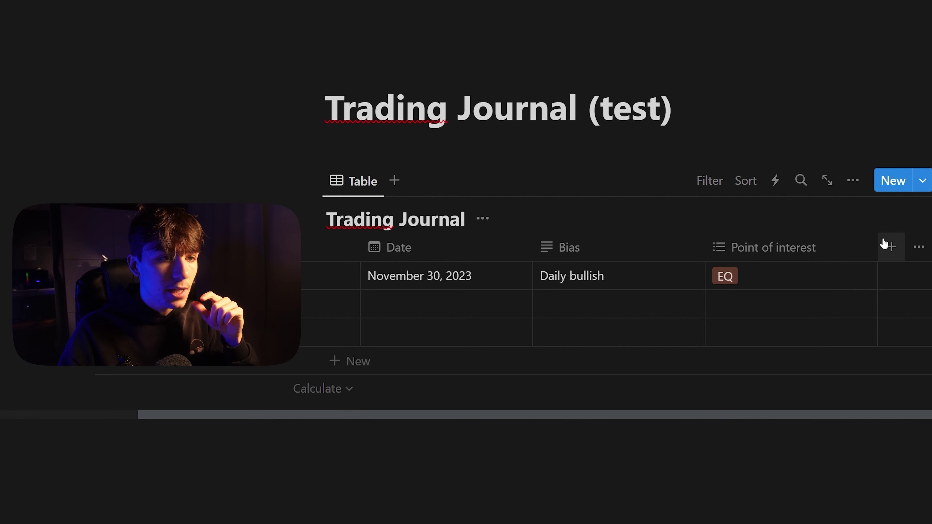
left_click(892, 246)
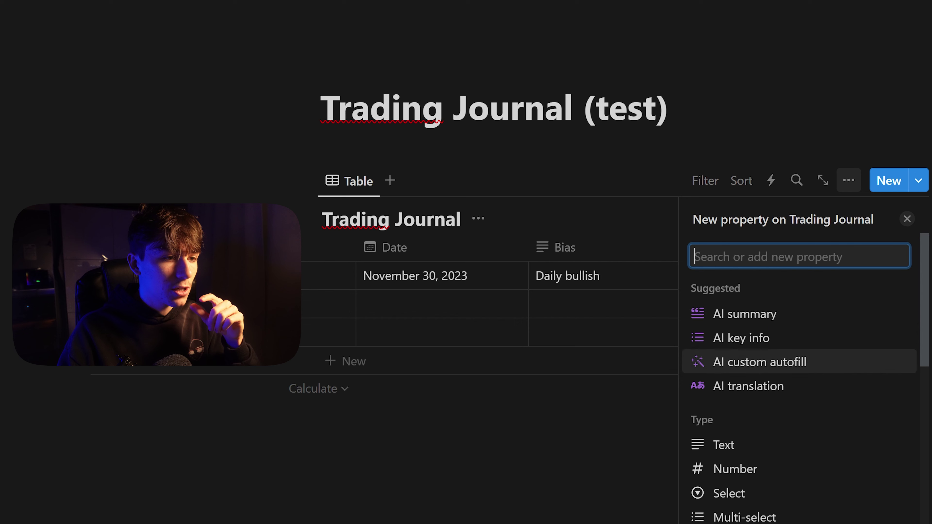
Step: Create an outcome select column with options WIN (green) and LOSS
type("SELE")
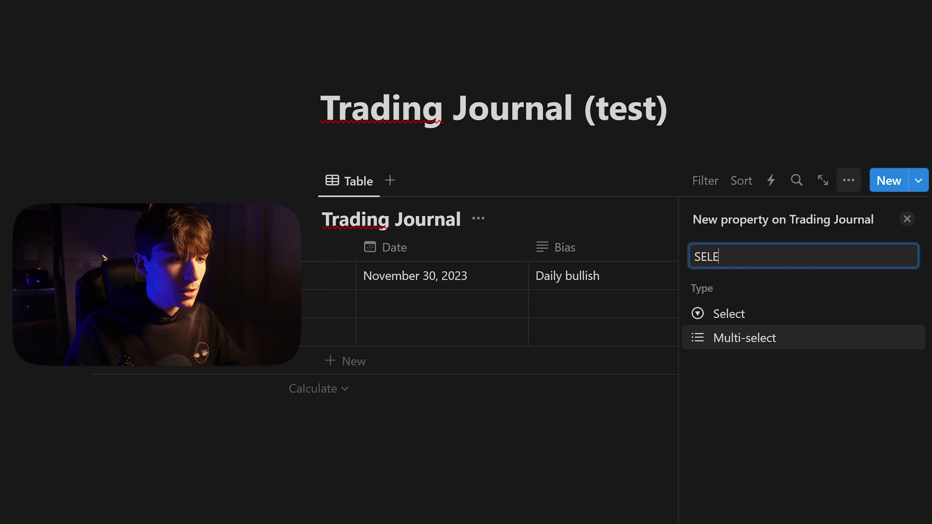
left_click(793, 314)
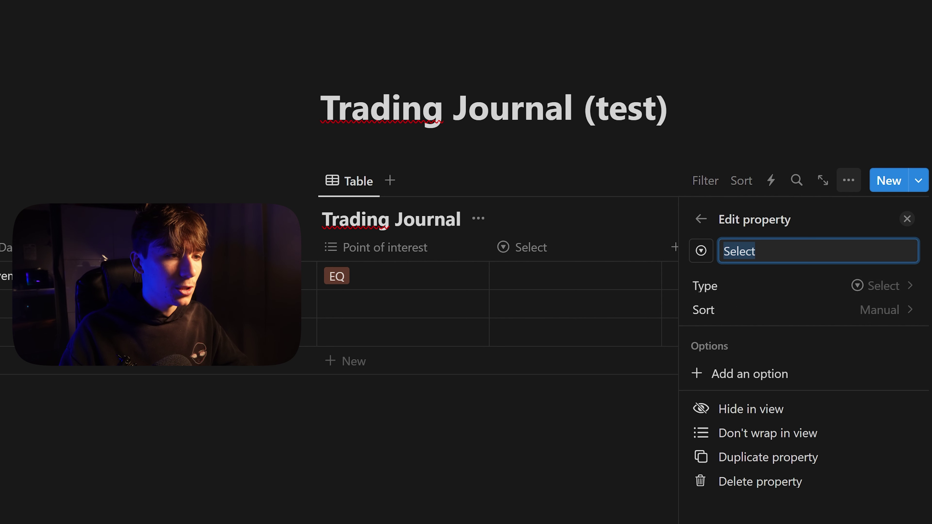
left_click(698, 373)
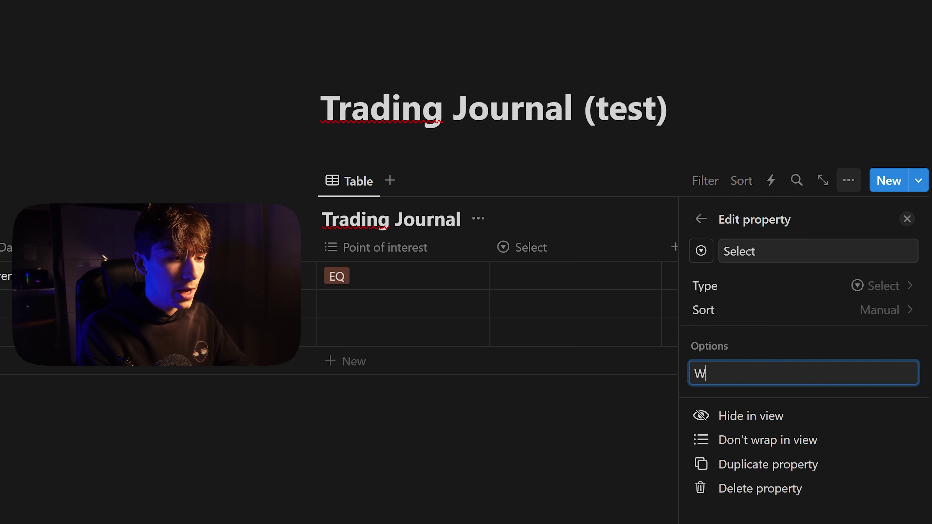
type("IN")
key("Return")
key("Return")
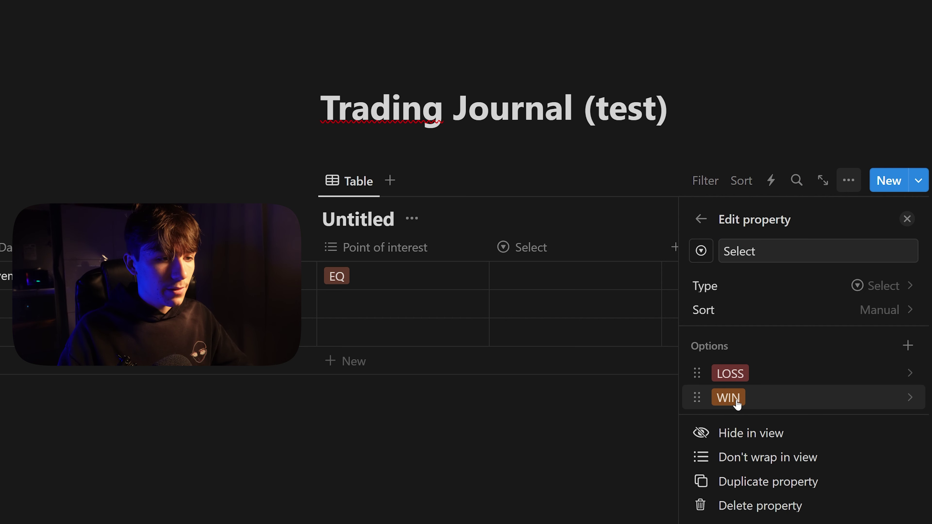
left_click(735, 399)
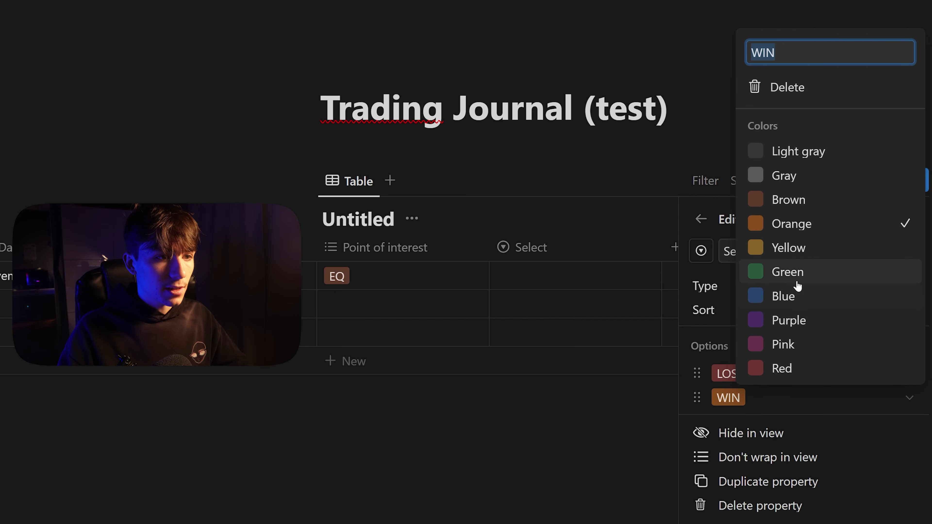
left_click(767, 272)
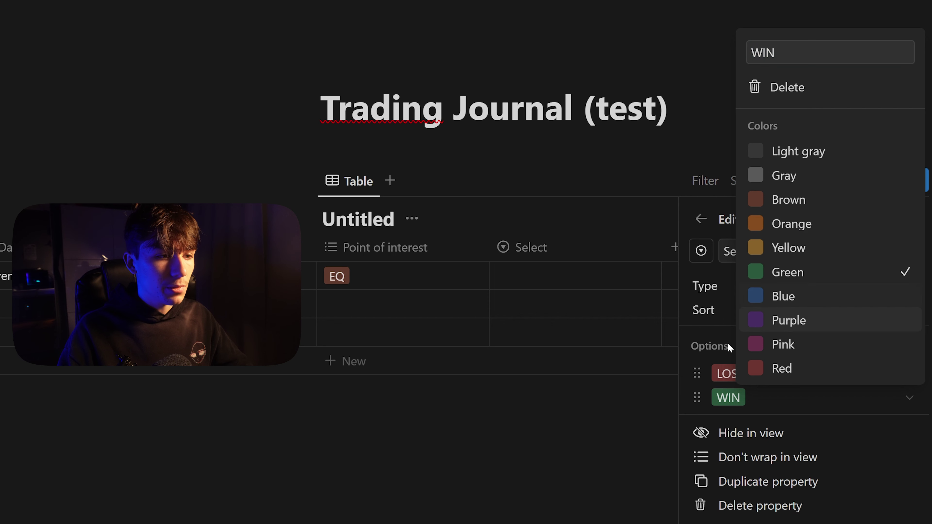
key("Escape")
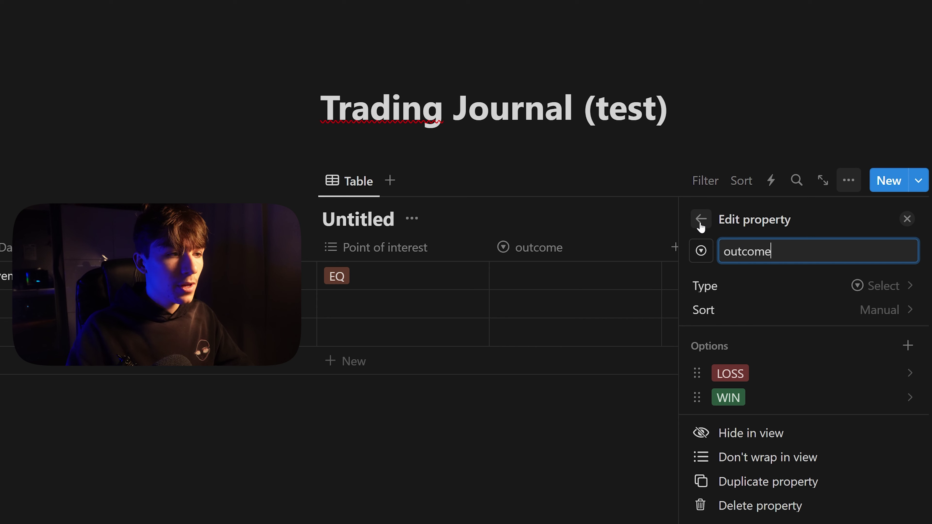
key("Escape")
Step: Mark the GBP/USD trade as WIN and add FVG to its Point of interest
left_click(740, 278)
left_click(761, 333)
left_click(722, 270)
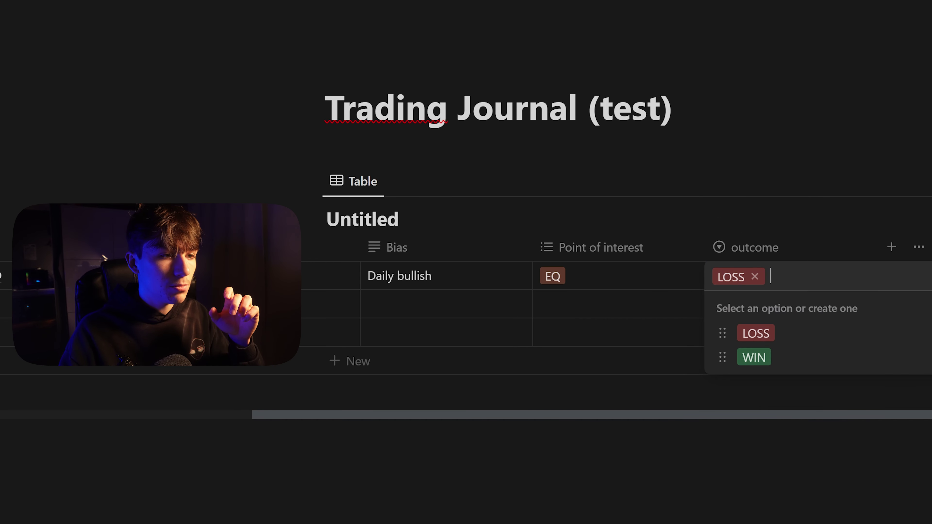
left_click(754, 357)
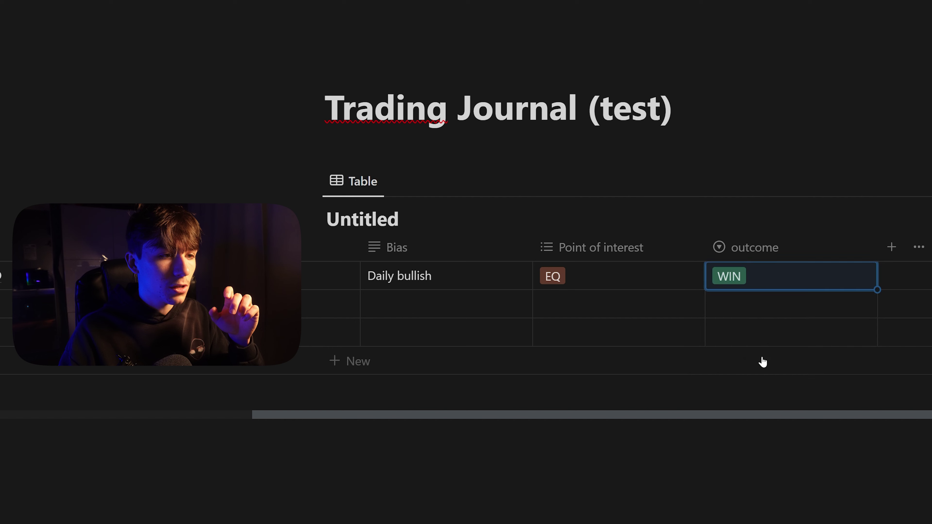
left_click(603, 275)
left_click(581, 382)
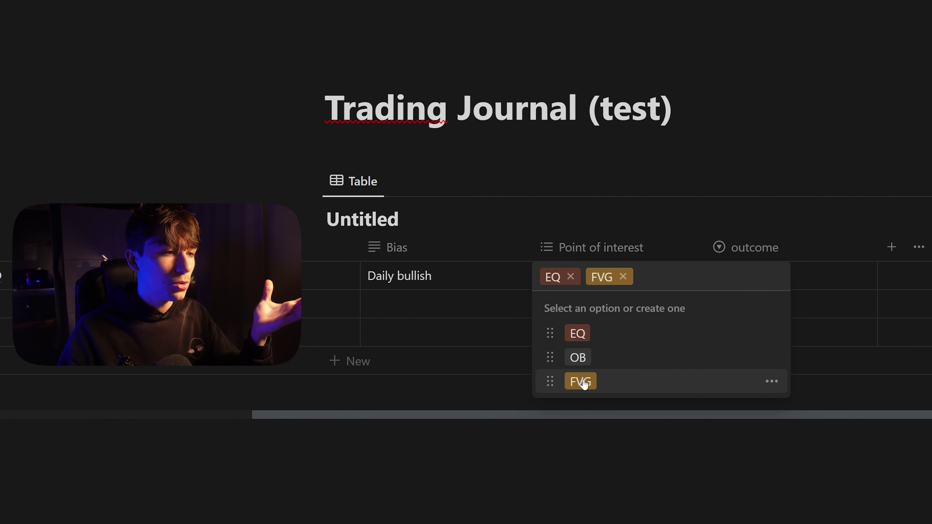
key("Escape")
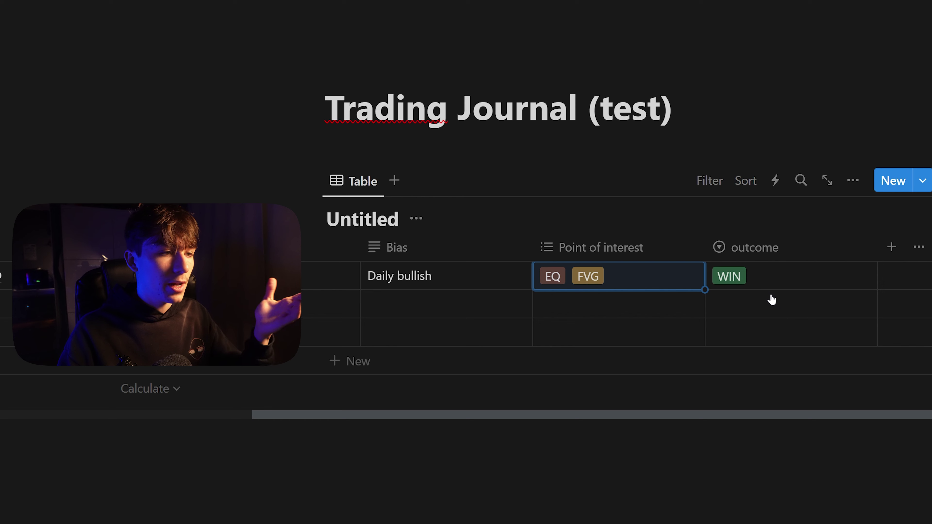
key("Escape")
Step: Add a pnl number column formatted as percent
left_click(891, 247)
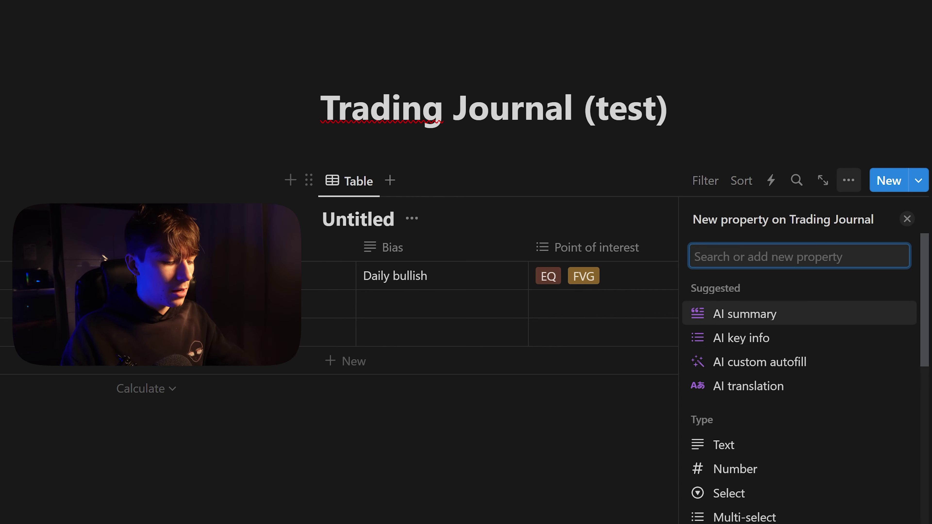
type("num")
left_click(753, 319)
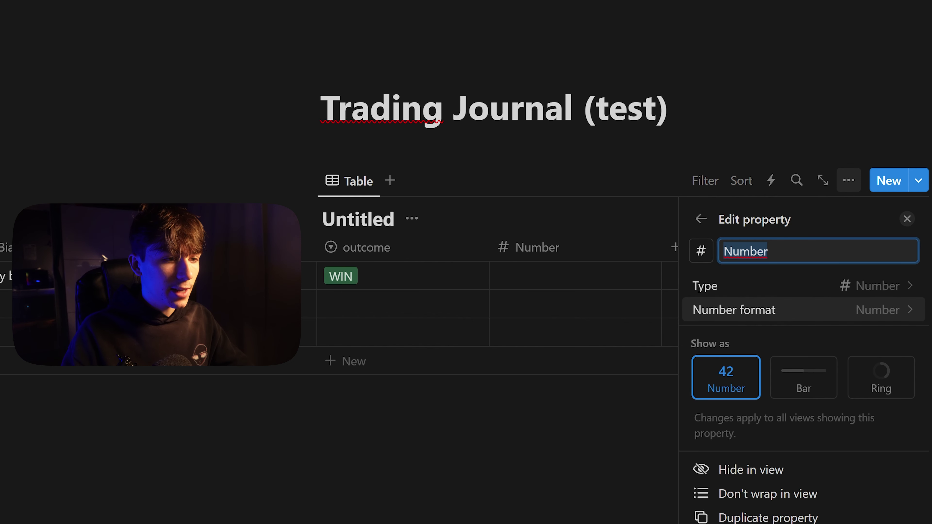
left_click(766, 312)
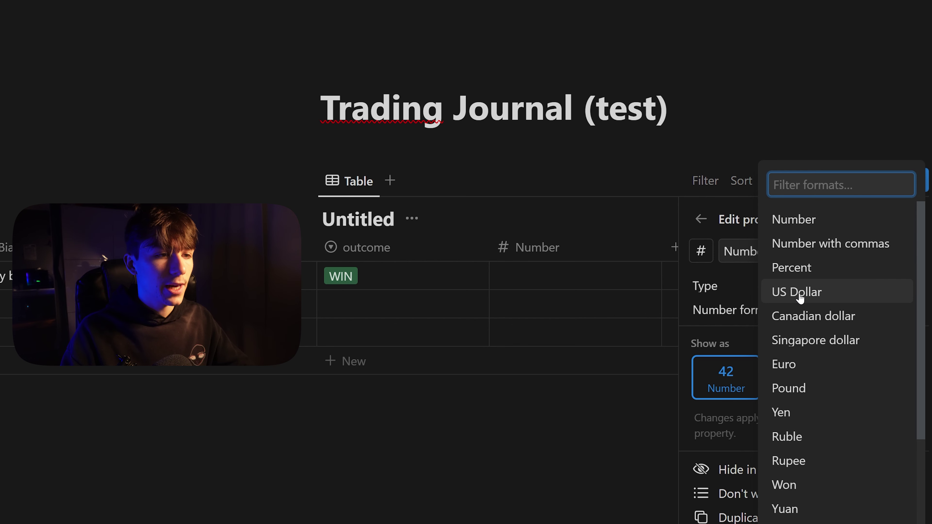
left_click(799, 277)
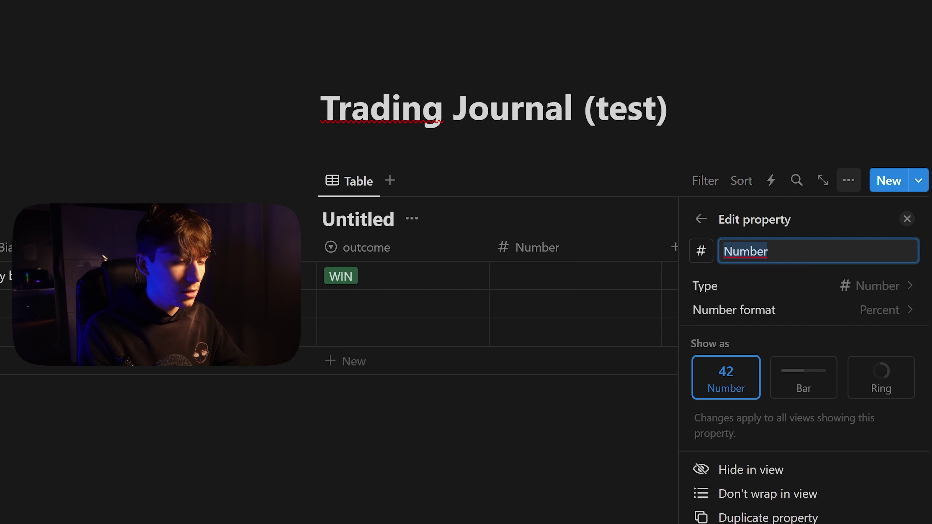
type("pnl")
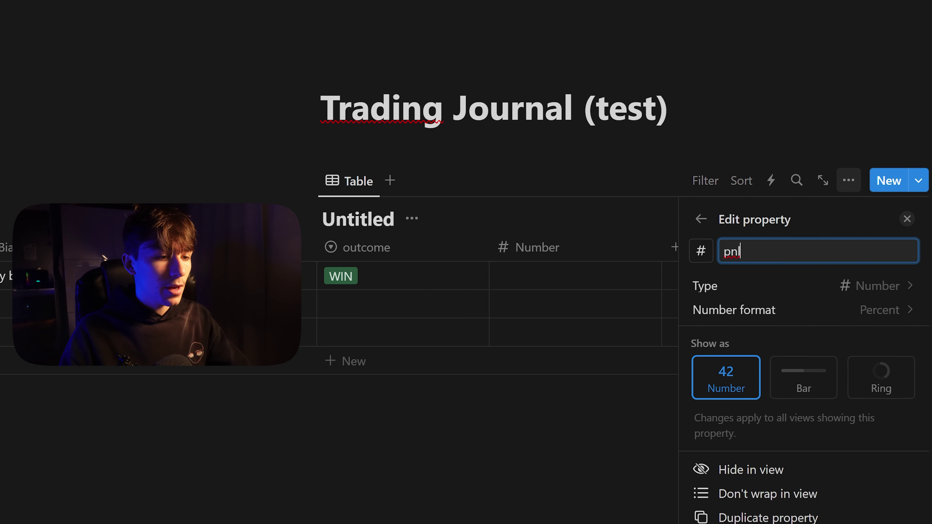
key("Escape")
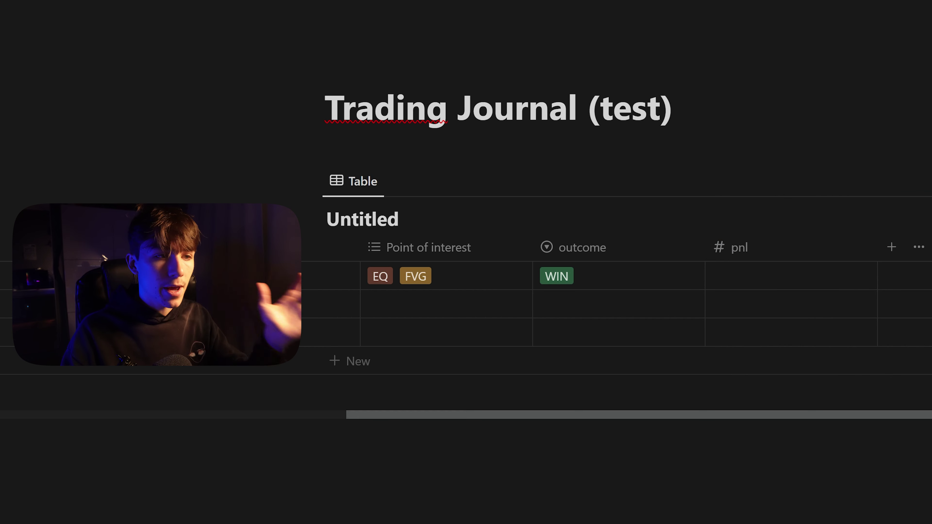
Step: Enter a 1% pnl for the GBP/USD trade
left_click(765, 277)
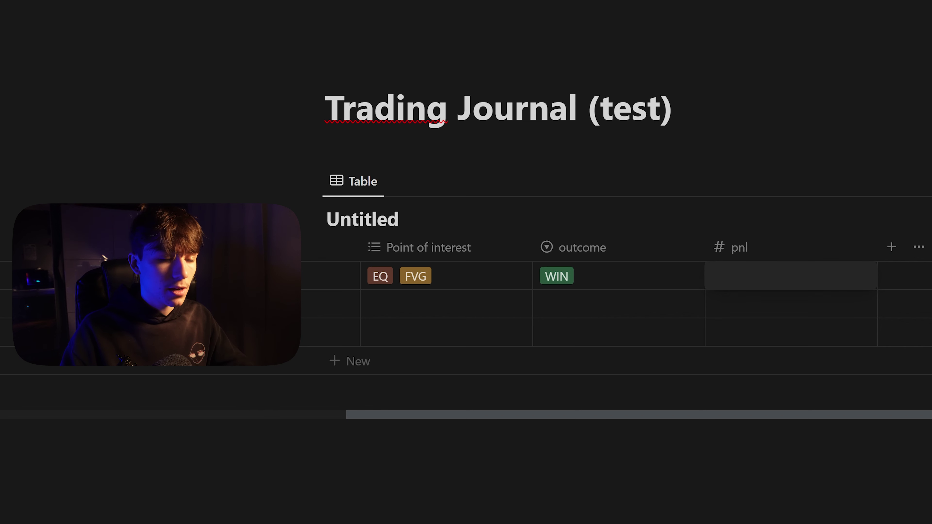
type("1")
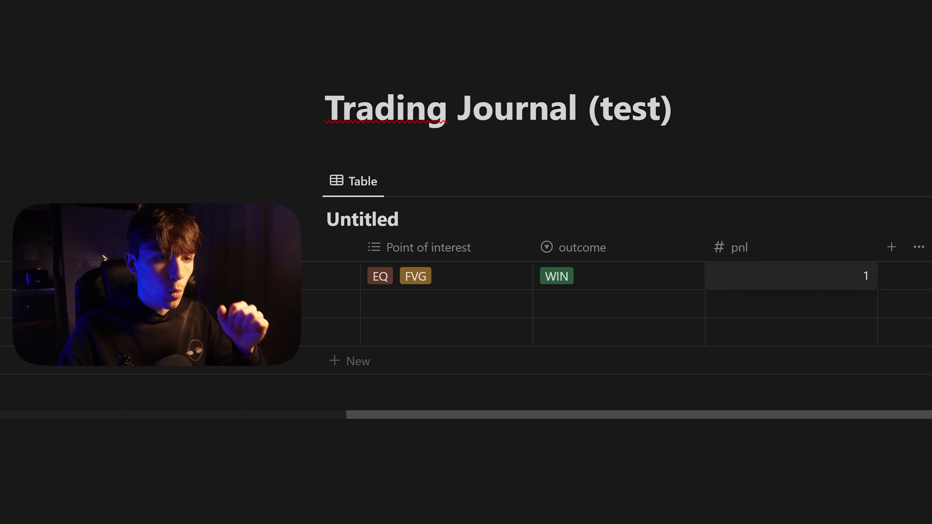
key("Return")
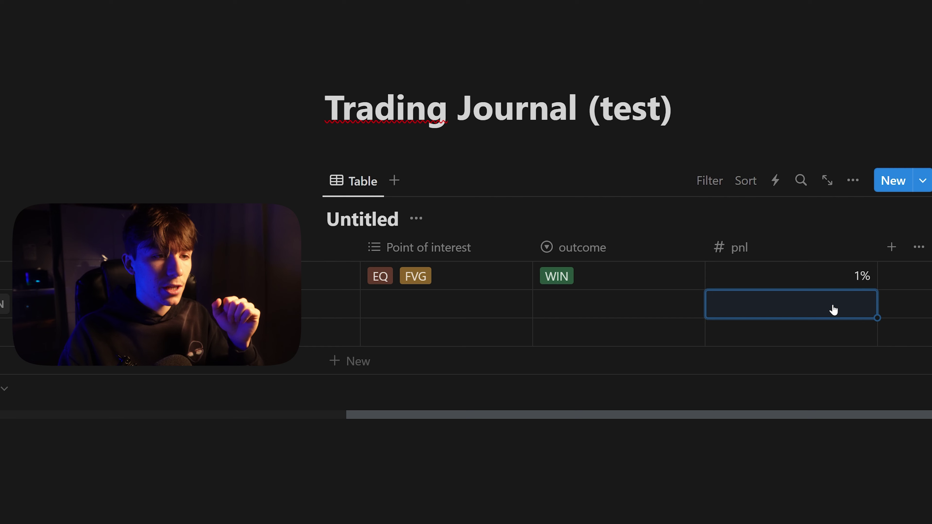
scroll(844, 279, "left", 3)
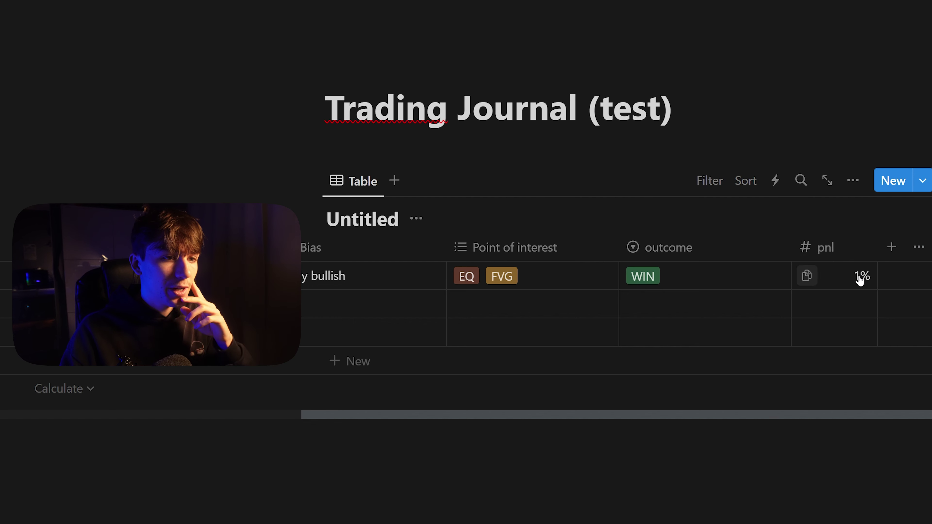
Step: Add a URL column named Chart to the journal table
left_click(891, 247)
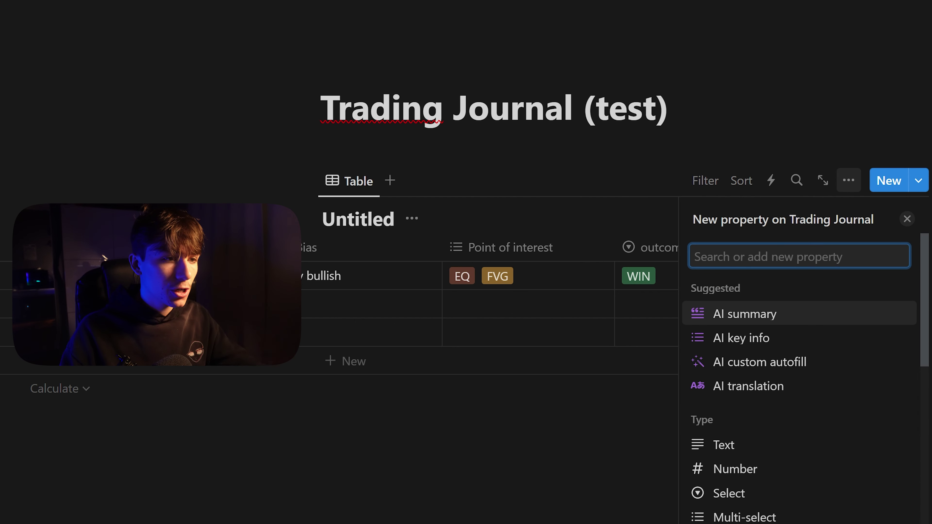
type("link")
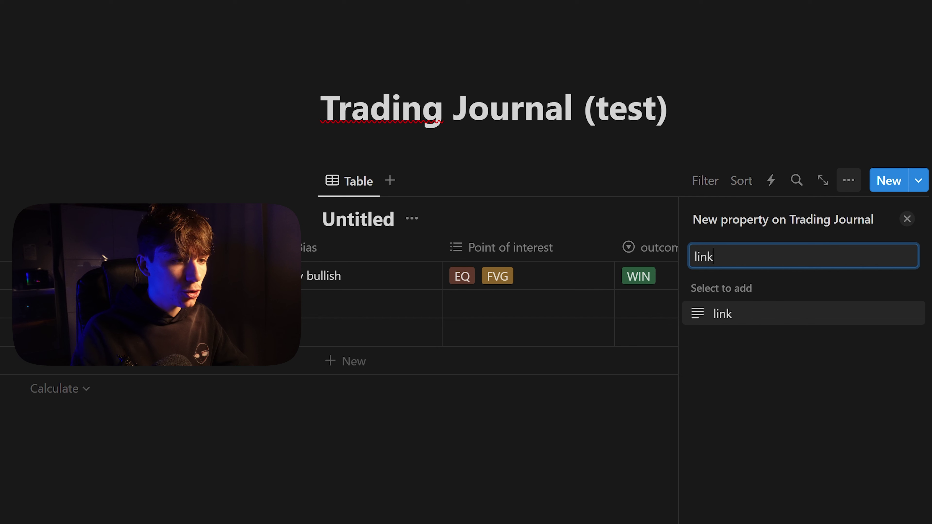
key("BackSpace")
key("BackSpace")
key("BackSpace")
key("BackSpace")
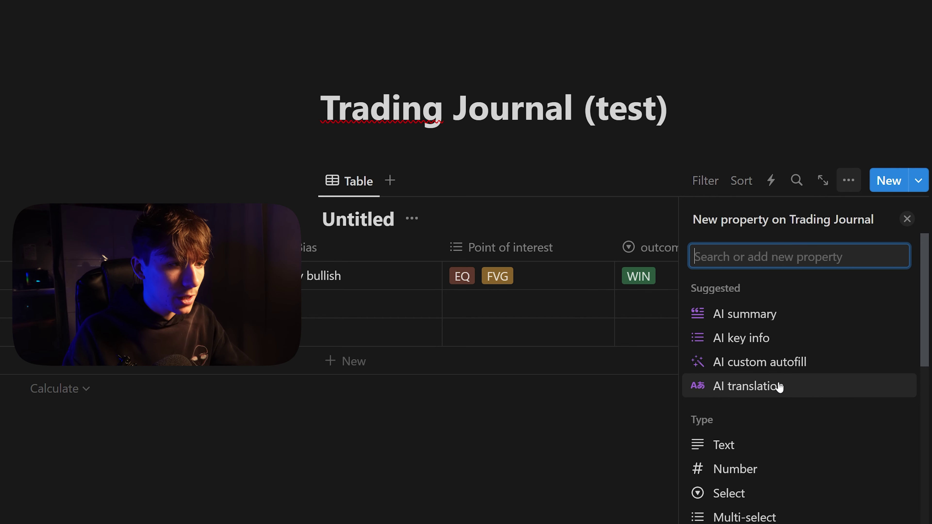
type("url")
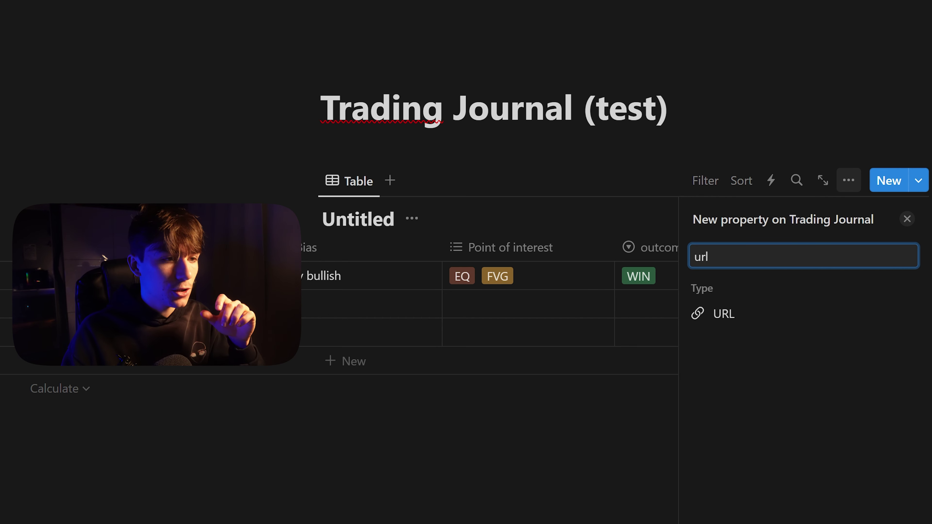
left_click(769, 317)
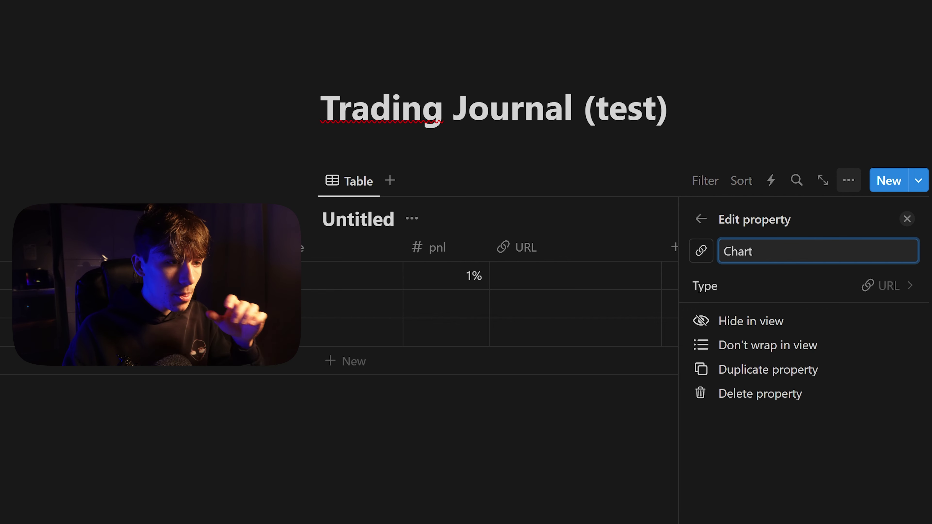
type("Chart")
left_click(907, 219)
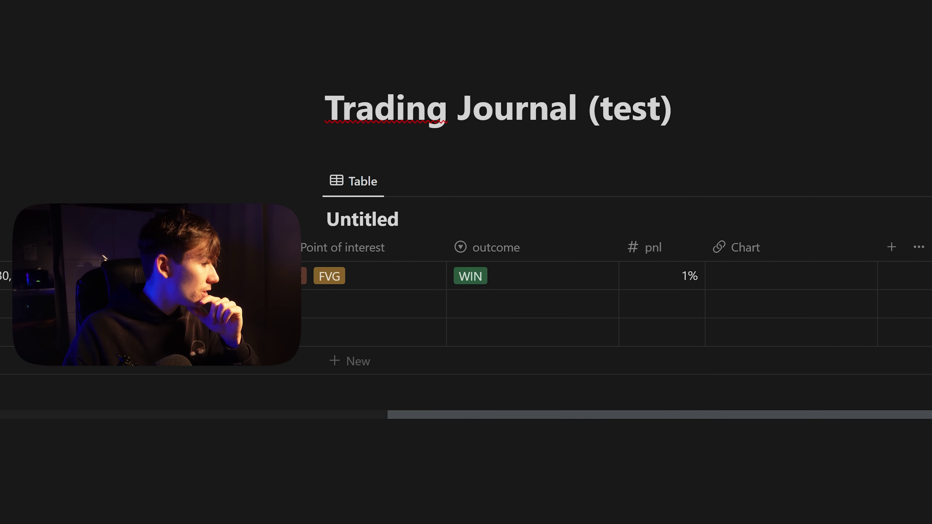
Step: Paste the TradingView chart link into the GBP/USD trade's Chart cell and open it
left_click(796, 270)
type("www.tradingview.com/x/DTEo8dZw/")
left_click(839, 298)
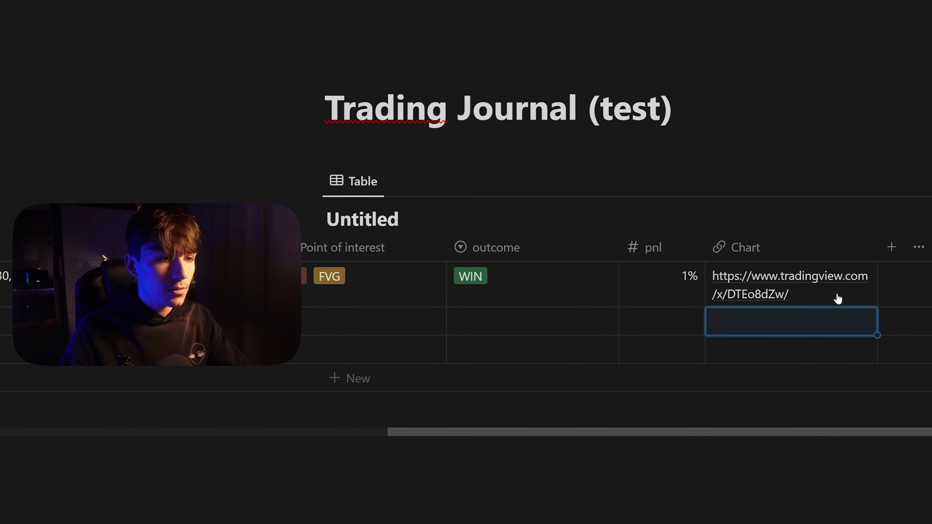
left_click(770, 411)
left_click(758, 303)
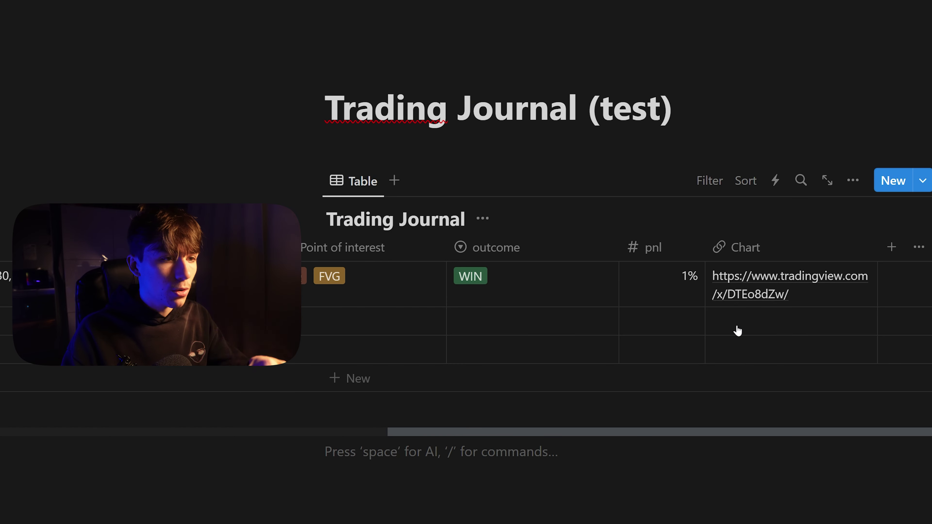
scroll(596, 312, "left", 10)
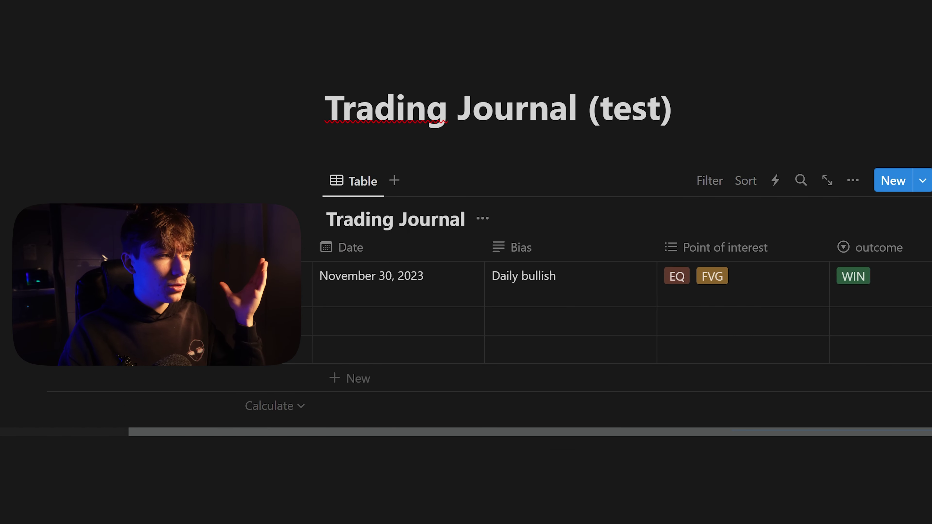
scroll(552, 256, "right", 10)
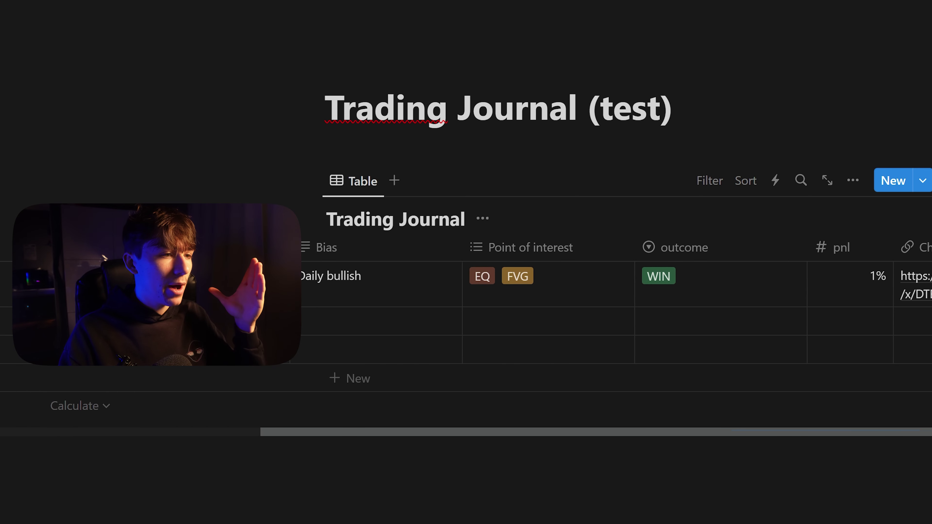
scroll(553, 257, "left", 5)
left_click_drag(552, 253, 492, 245)
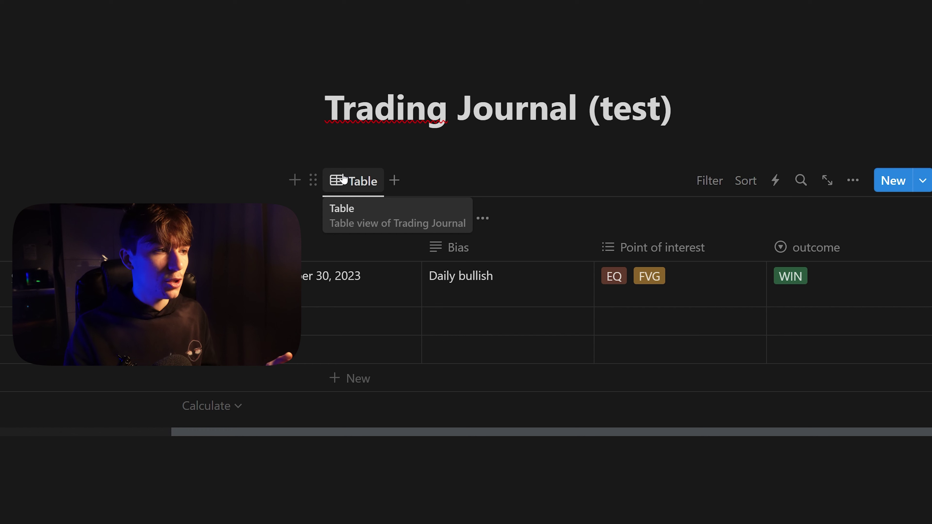
scroll(287, 327, "left", 5)
Step: Enter a second GBP/USD trade dated November 14, 2023 with bias FEE
left_click(287, 327)
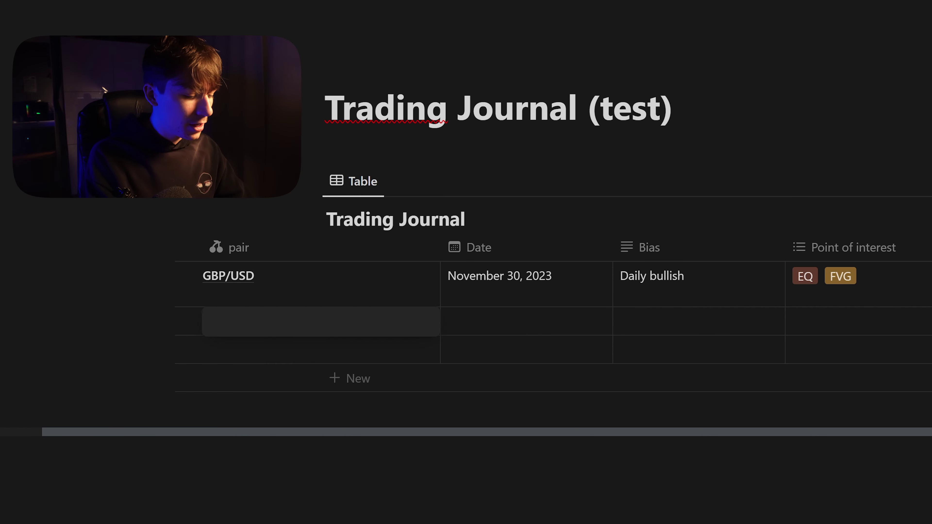
type("GBP/USD")
key("Return")
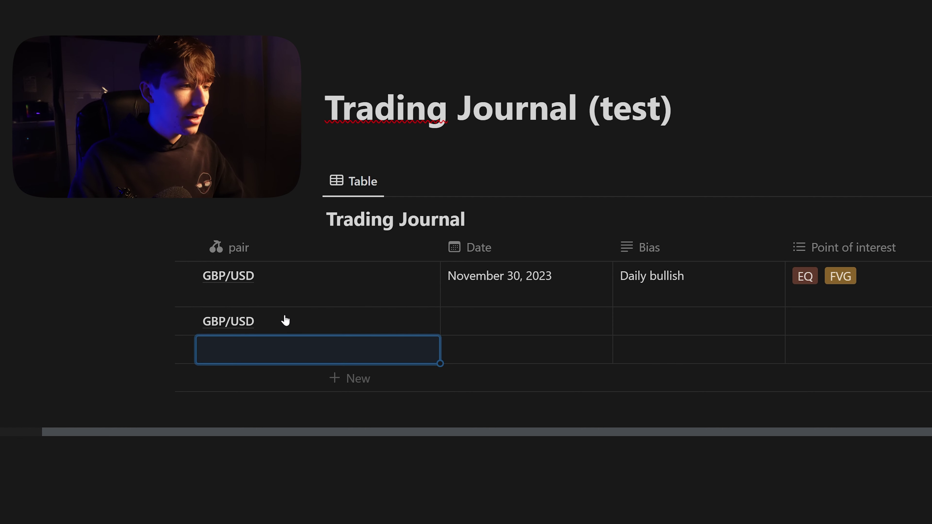
left_click(464, 327)
left_click(501, 379)
left_click(755, 327)
type("FEE")
key("Return")
Step: Tag the second trade EQ, mark it LOSS at -2% and add its chart link
left_click(799, 322)
left_click(830, 379)
key("Escape")
scroll(915, 416, "right", 5)
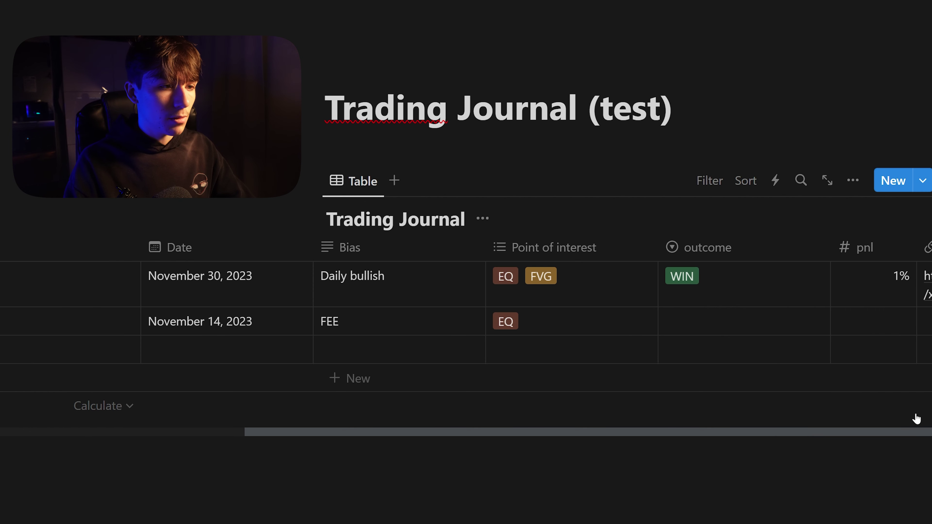
left_click(734, 322)
left_click(709, 378)
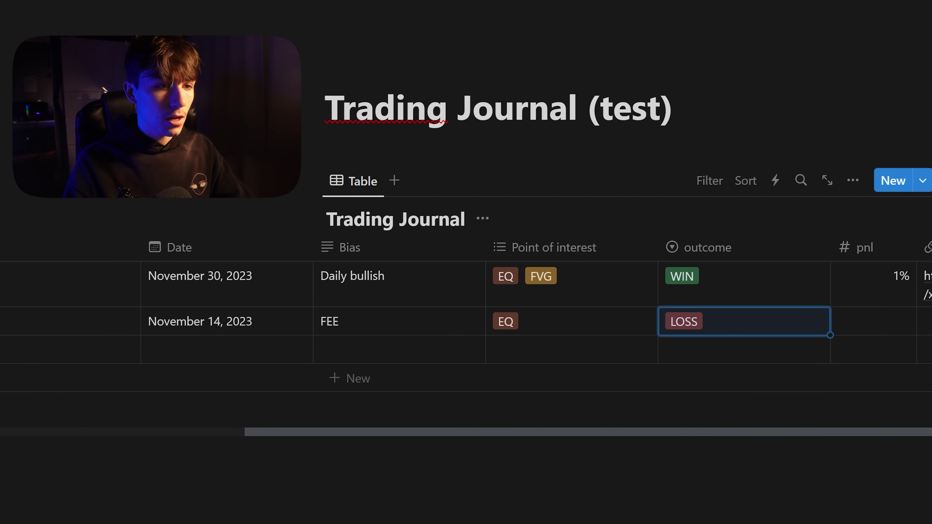
left_click(876, 320)
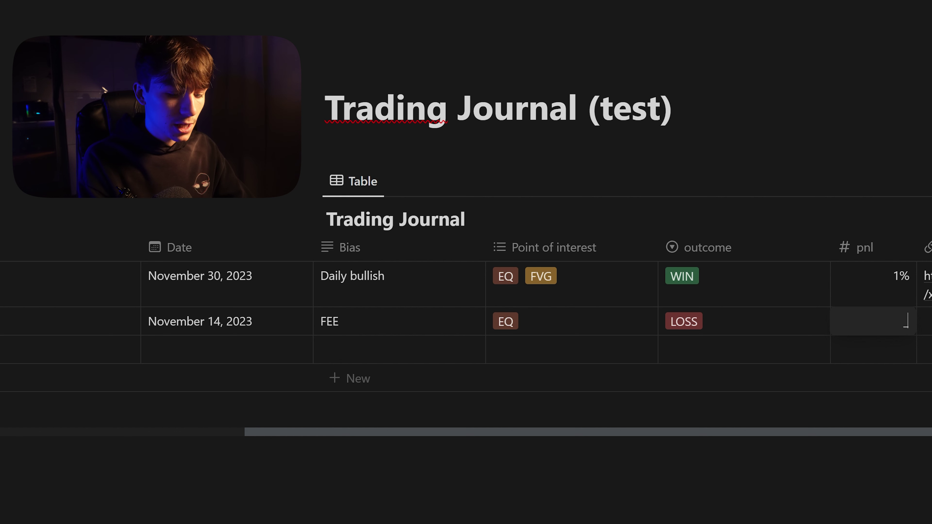
key("Return")
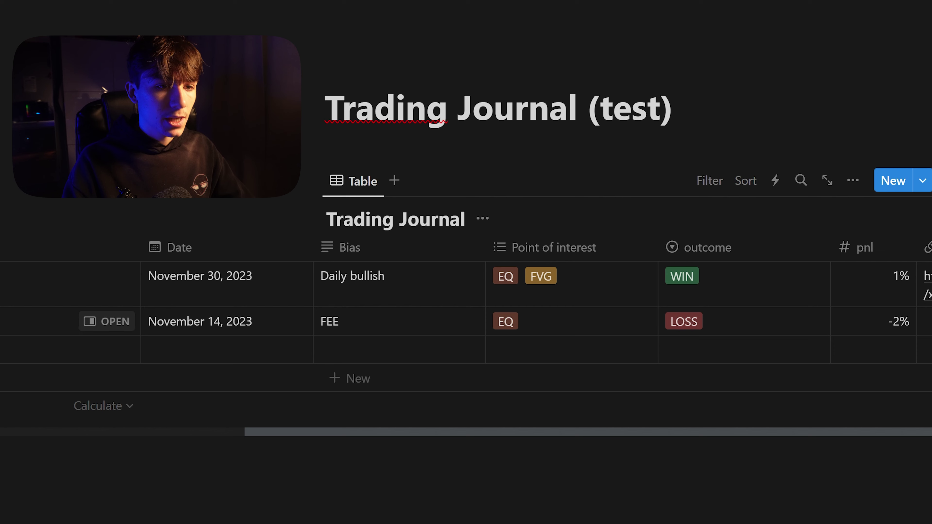
left_click(324, 451)
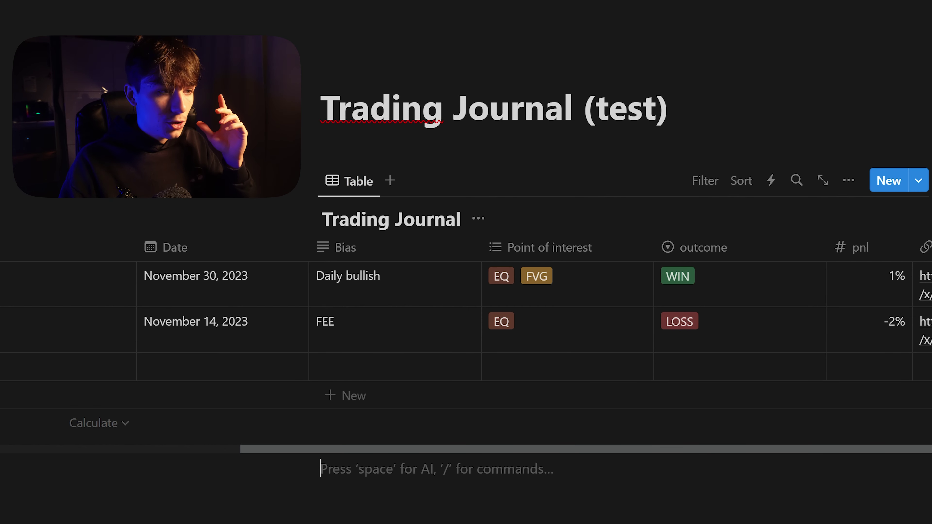
Step: Change the Table view's name to 'List overview' through its view options
left_click(352, 185)
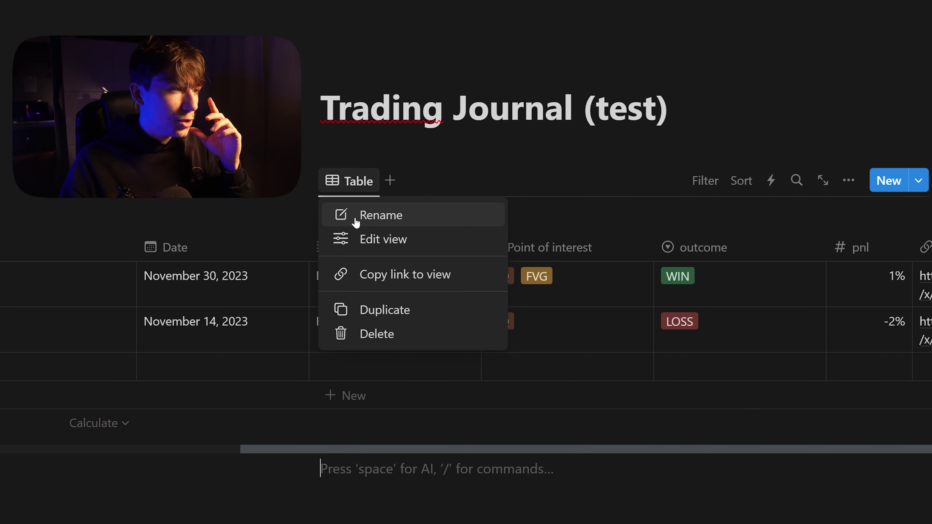
left_click(356, 216)
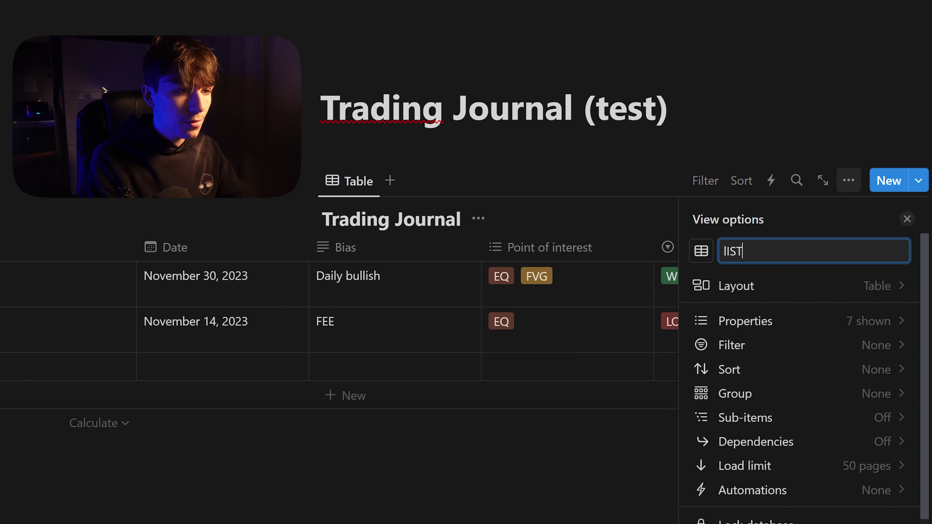
type("List overvie<w")
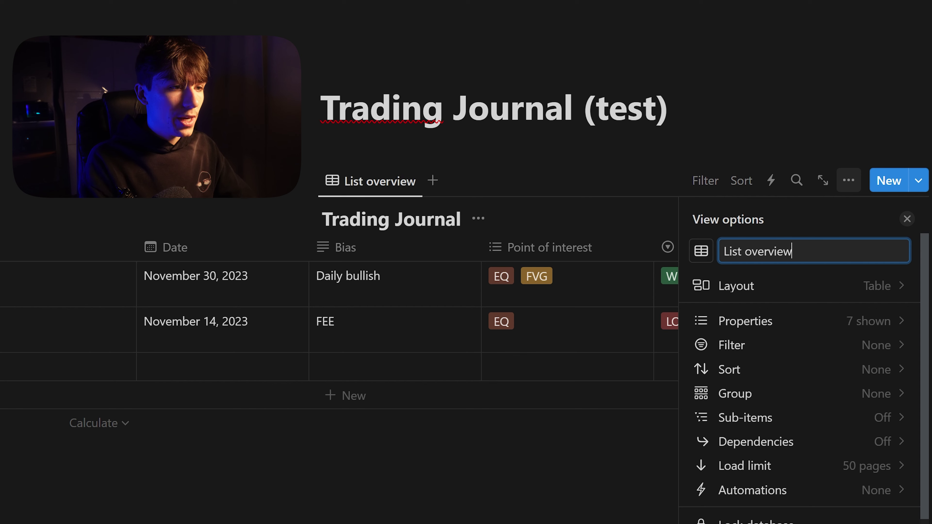
key("Escape")
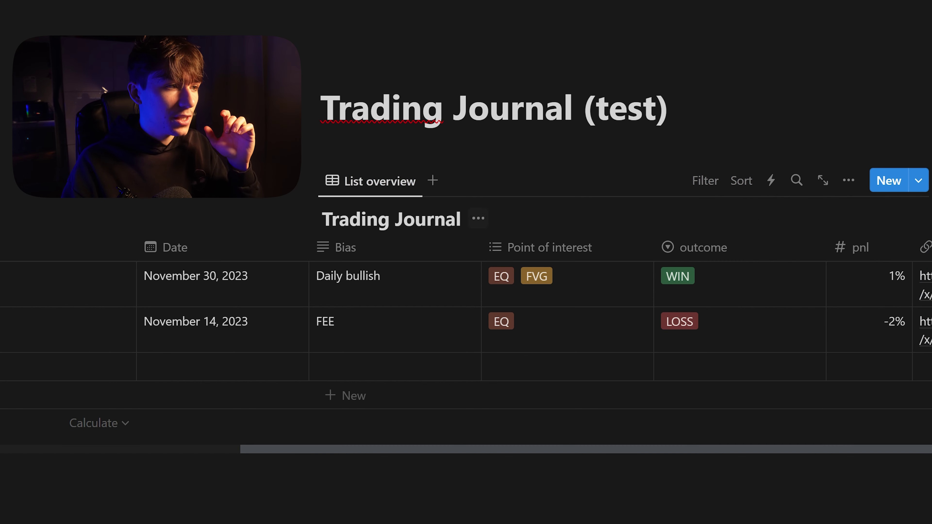
left_click(433, 180)
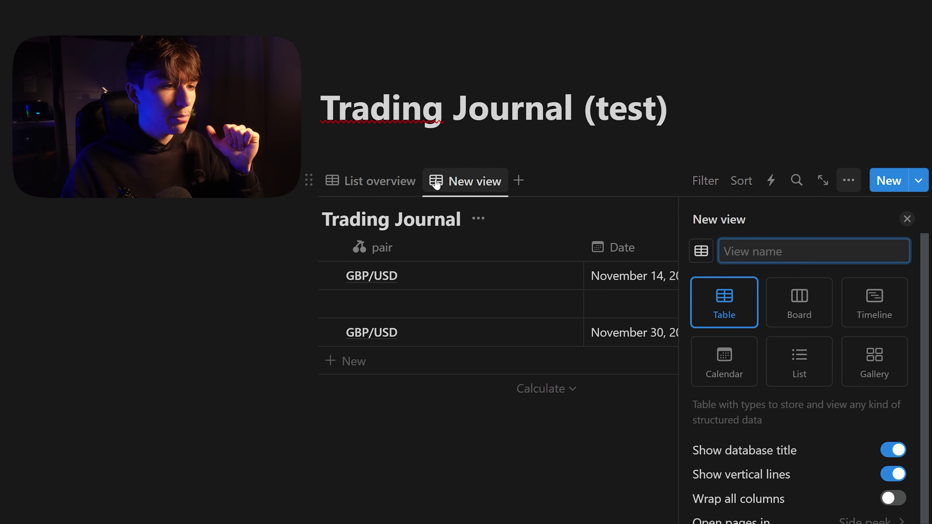
left_click(728, 369)
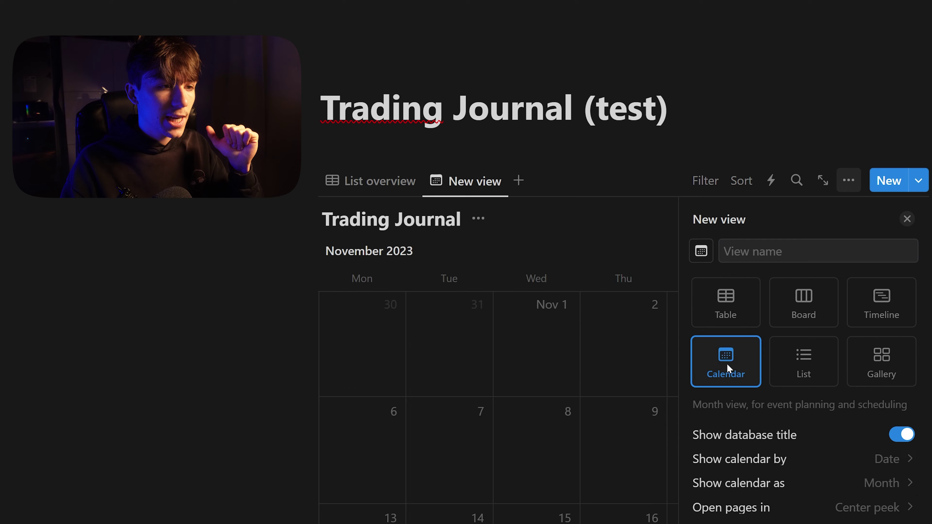
left_click(426, 250)
scroll(427, 250, "down", 6)
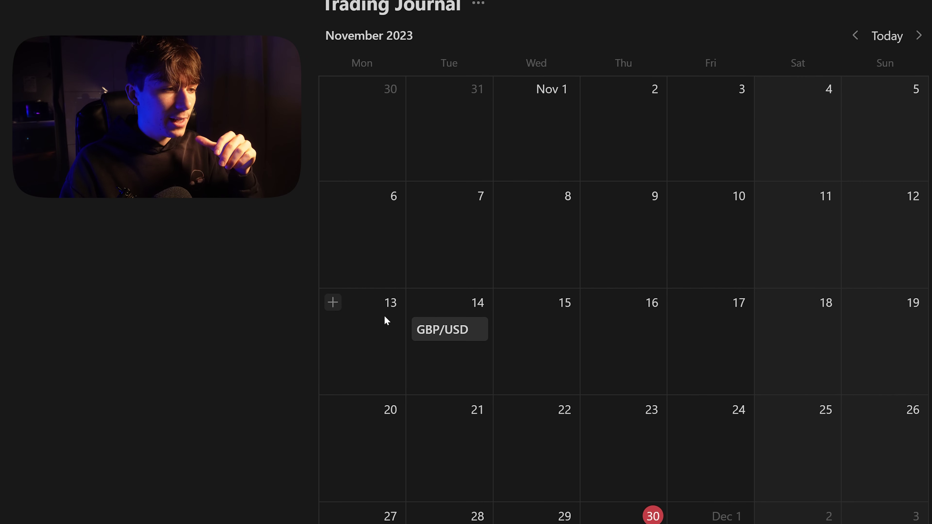
scroll(526, 455, "up", 3)
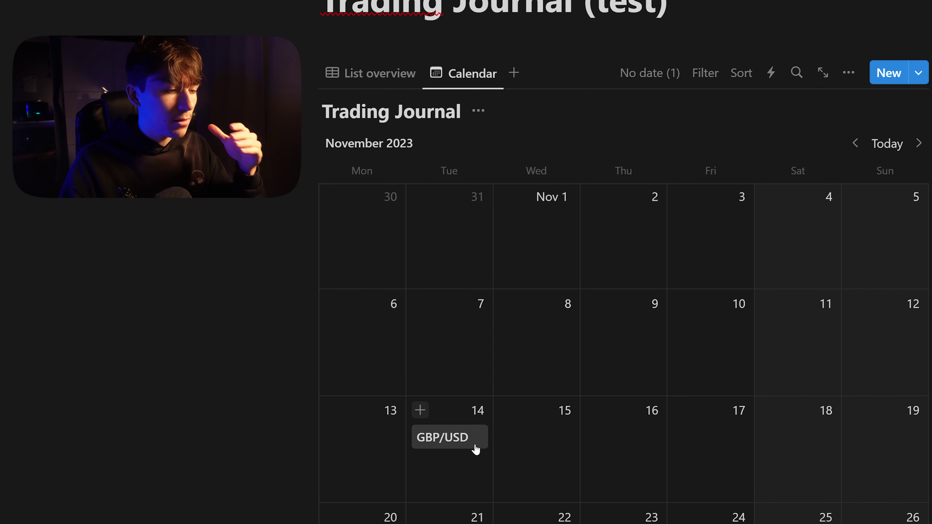
scroll(440, 336, "up", 3)
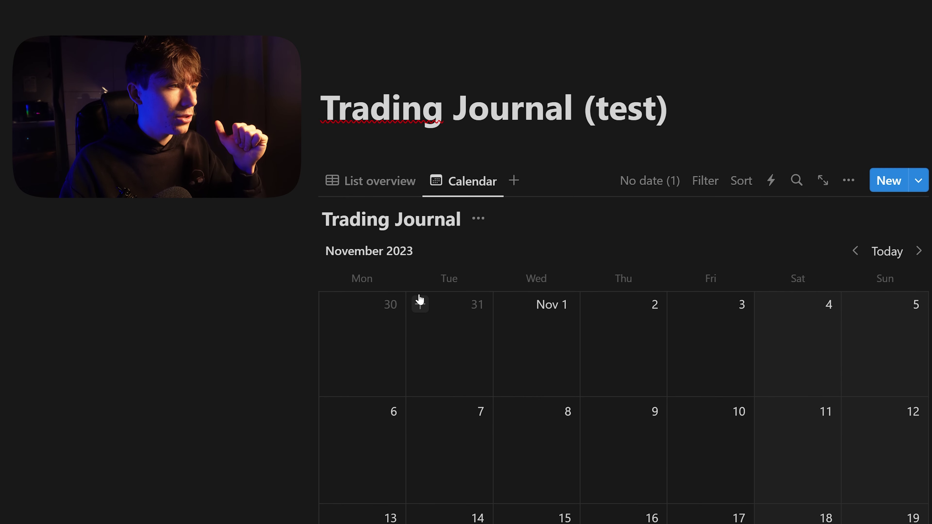
left_click(368, 185)
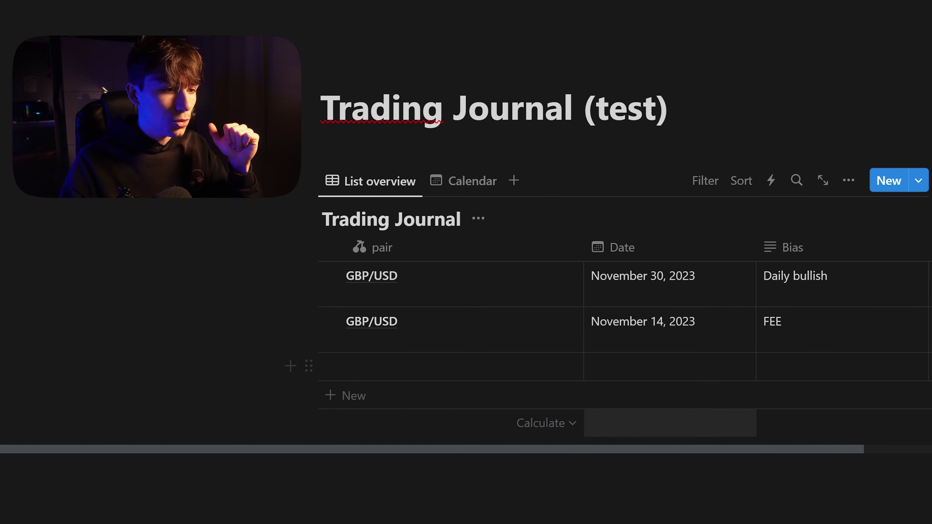
scroll(624, 426, "right", 3)
scroll(508, 347, "right", 10)
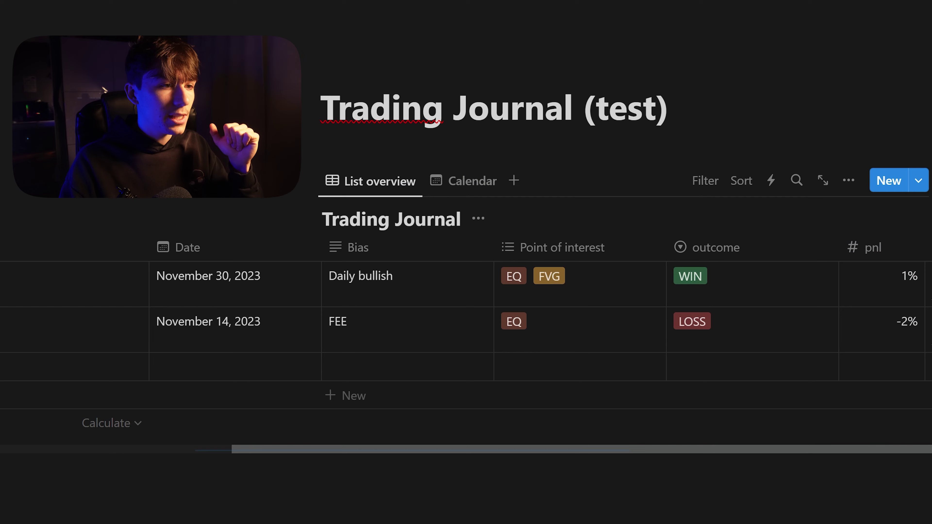
scroll(466, 345, "right", 3)
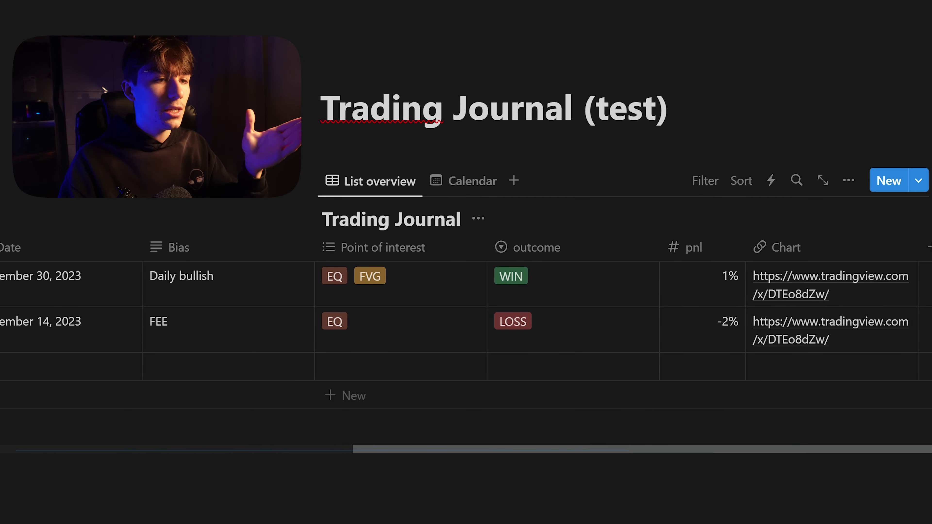
scroll(466, 345, "left", 3)
scroll(908, 287, "left", 4)
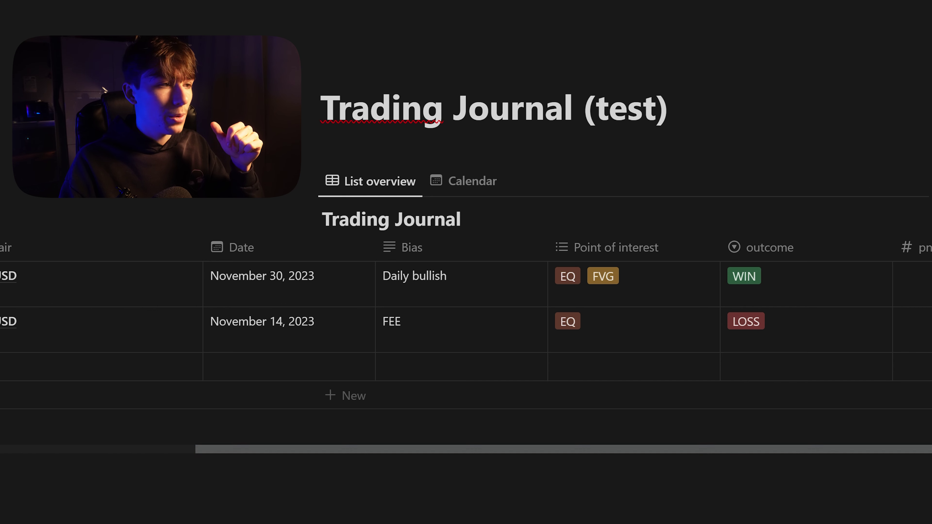
left_click(458, 184)
scroll(477, 396, "down", 3)
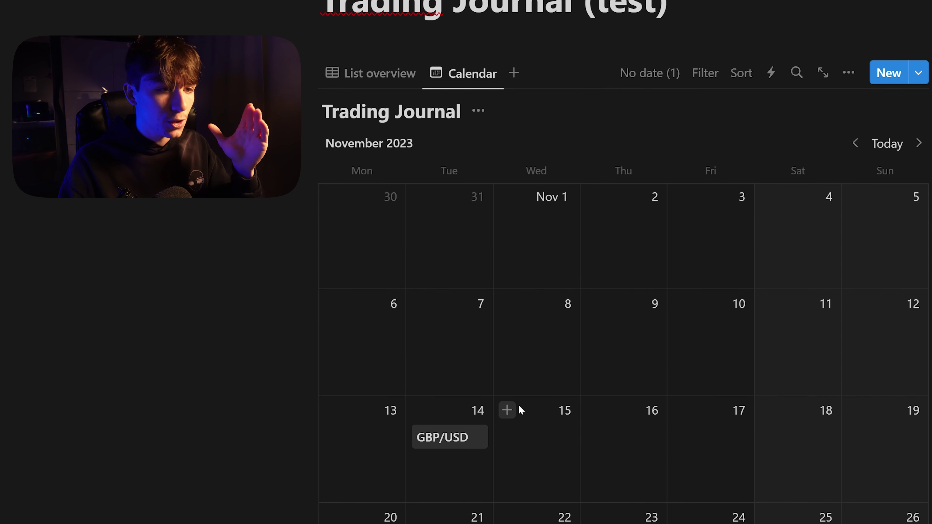
Step: Show pnl, Point of interest and Chart on the calendar view's cards
left_click(850, 75)
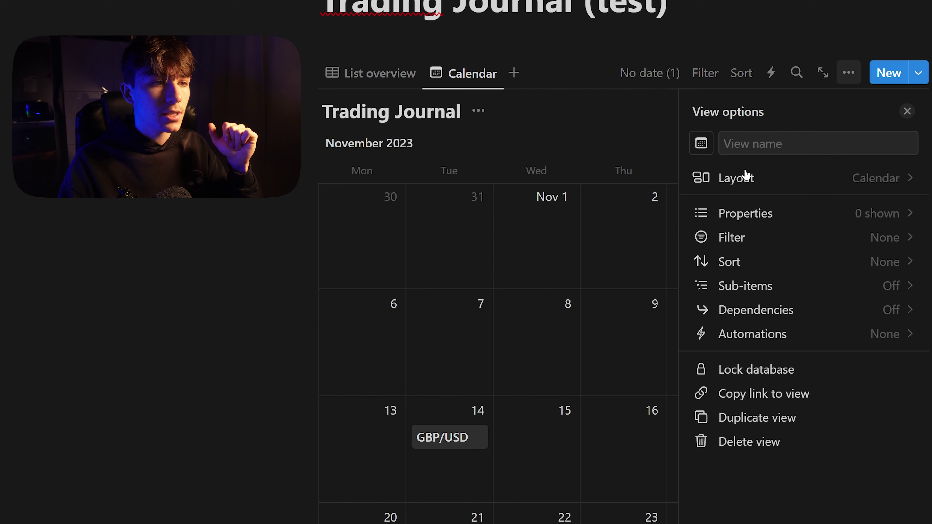
left_click(756, 218)
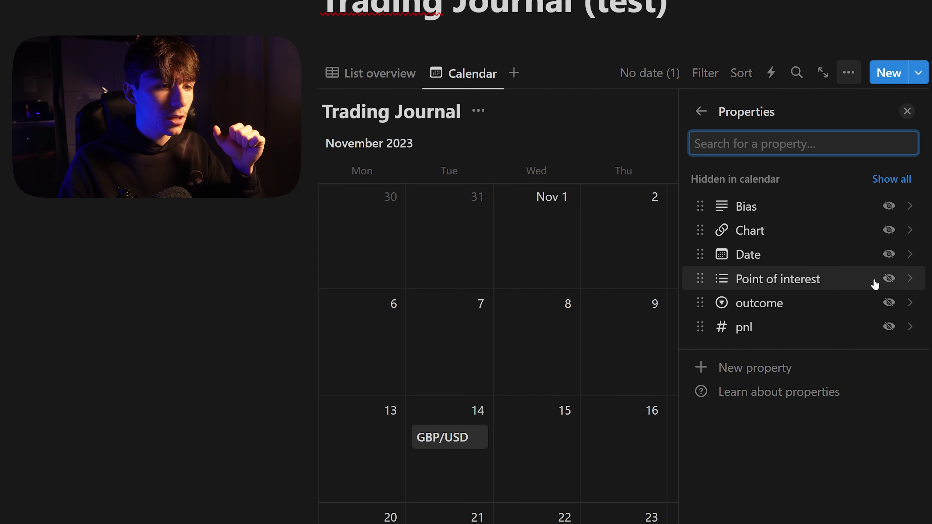
left_click(889, 326)
left_click(892, 337)
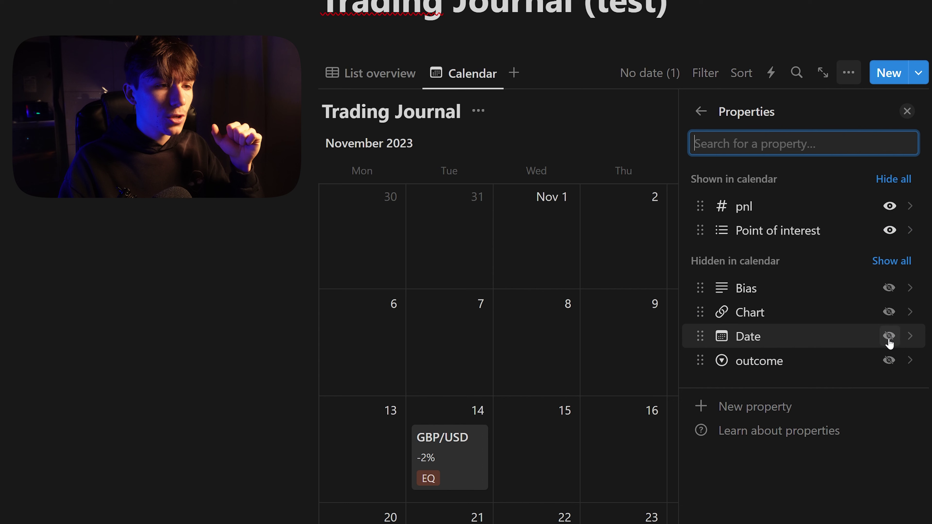
left_click(890, 312)
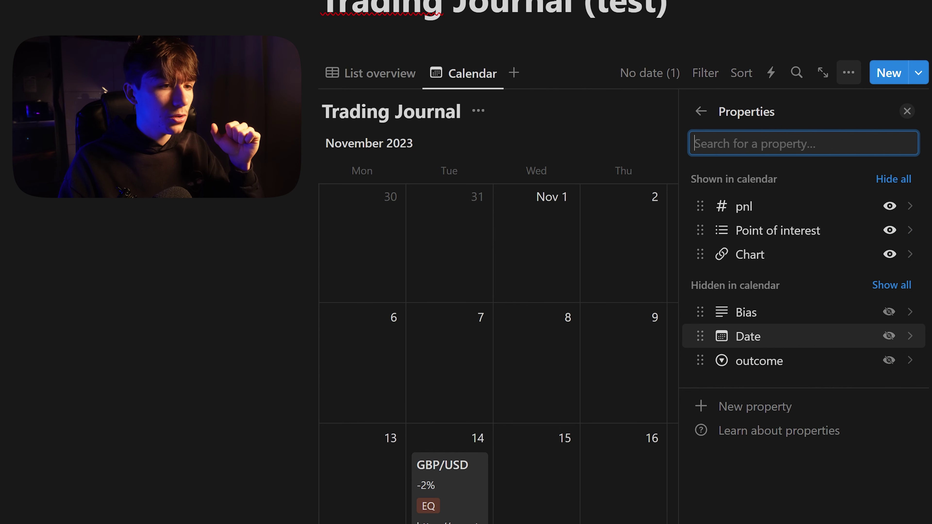
left_click(911, 115)
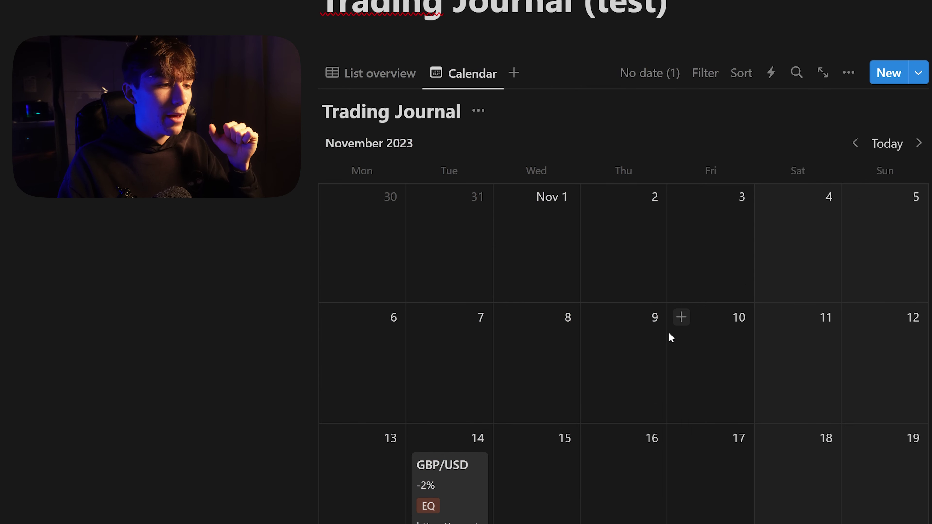
scroll(670, 335, "down", 4)
scroll(547, 326, "up", 2)
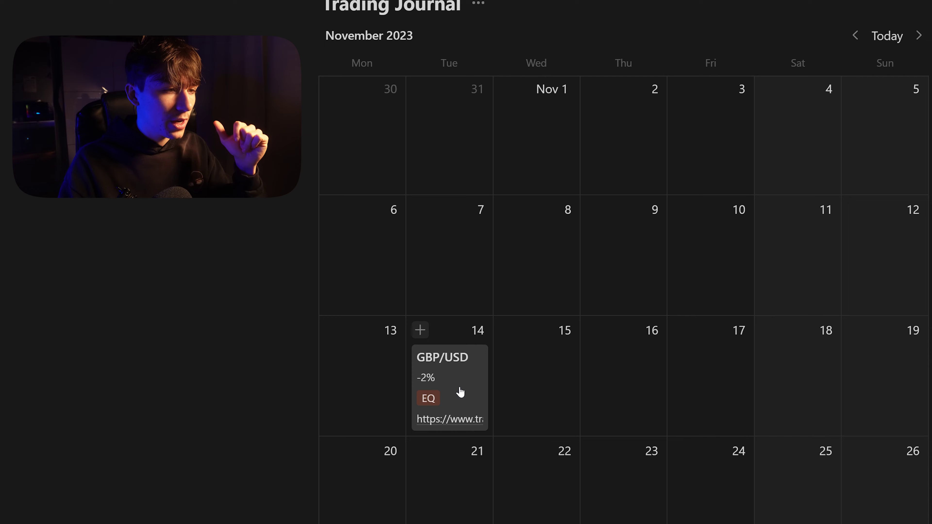
scroll(459, 392, "up", 3)
Step: Show outcome on the cards right below pnl, and hide Point of interest
left_click(847, 79)
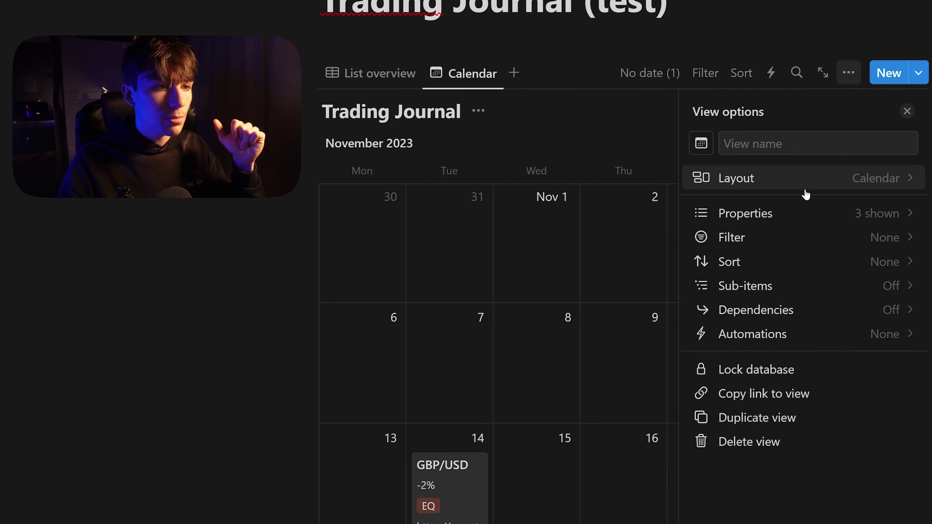
left_click(797, 215)
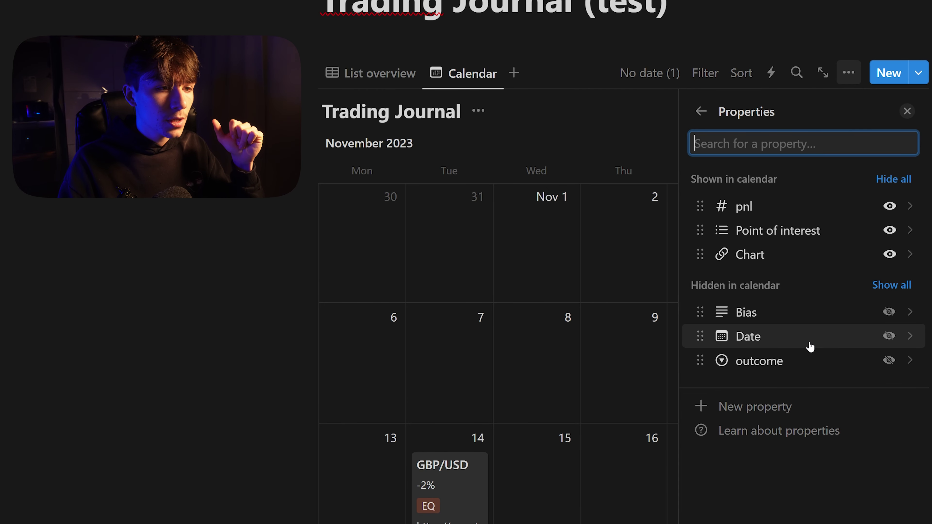
left_click(889, 360)
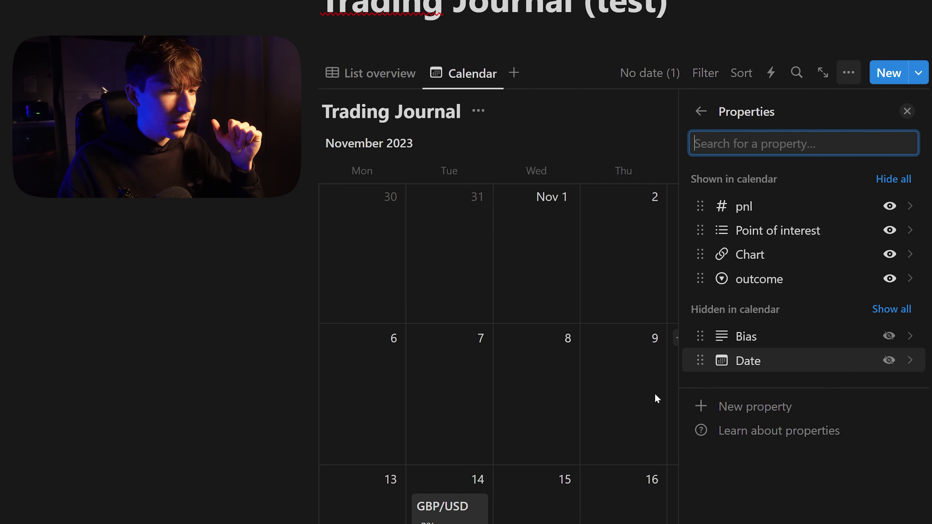
left_click_drag(698, 277, 697, 222)
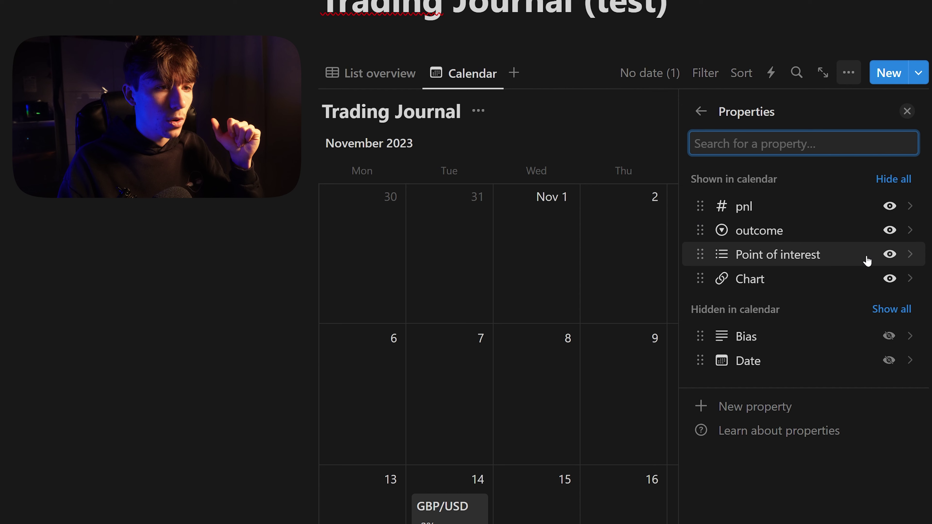
left_click(890, 254)
left_click(907, 111)
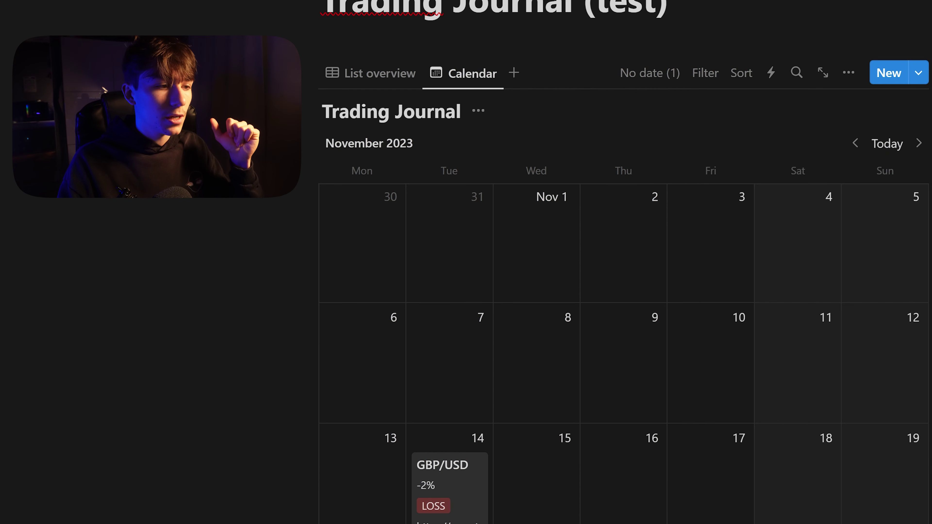
scroll(839, 242, "down", 4)
scroll(838, 240, "up", 4)
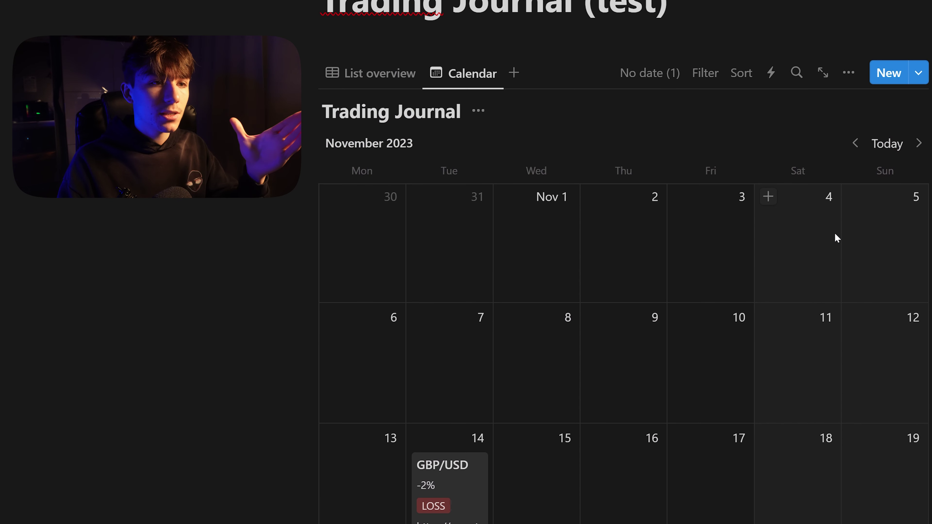
scroll(836, 238, "up", 2)
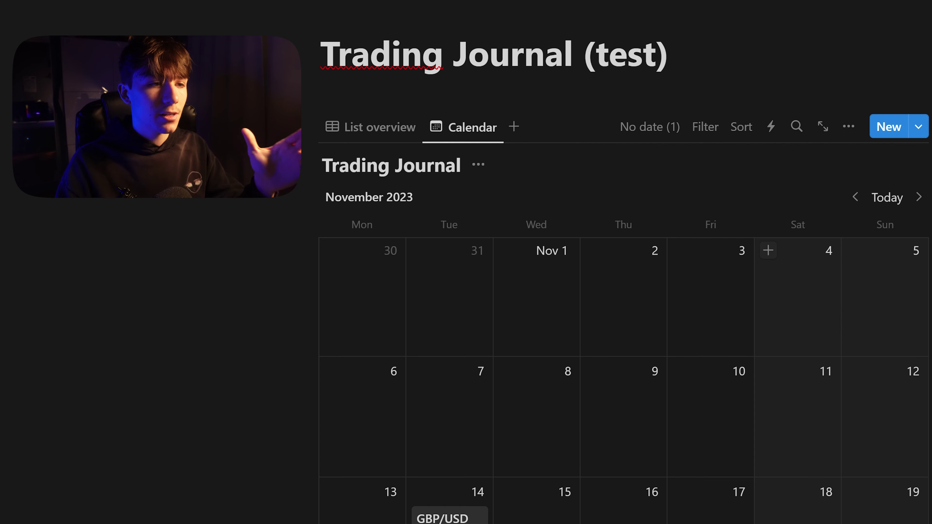
scroll(788, 183, "down", 3)
scroll(788, 183, "up", 3)
scroll(794, 292, "up", 2)
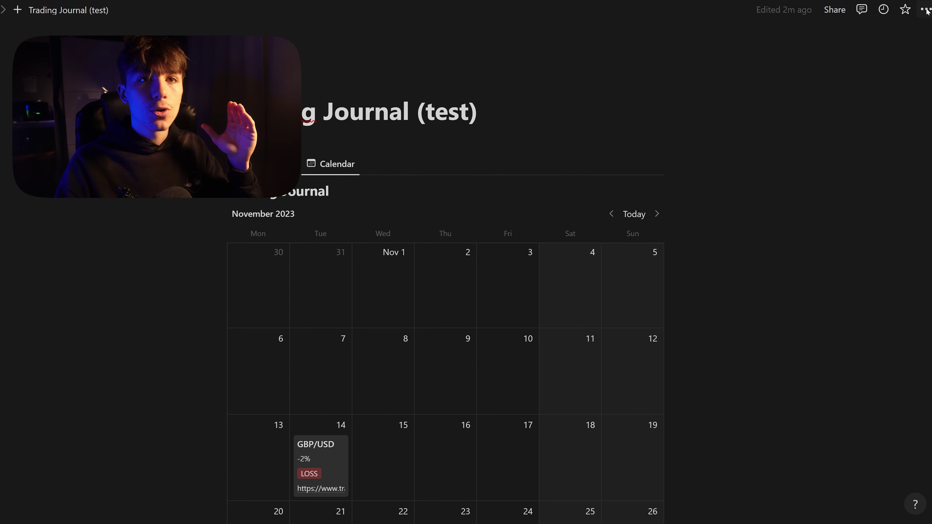
Step: Turn on Full width for the trading journal page
left_click(925, 10)
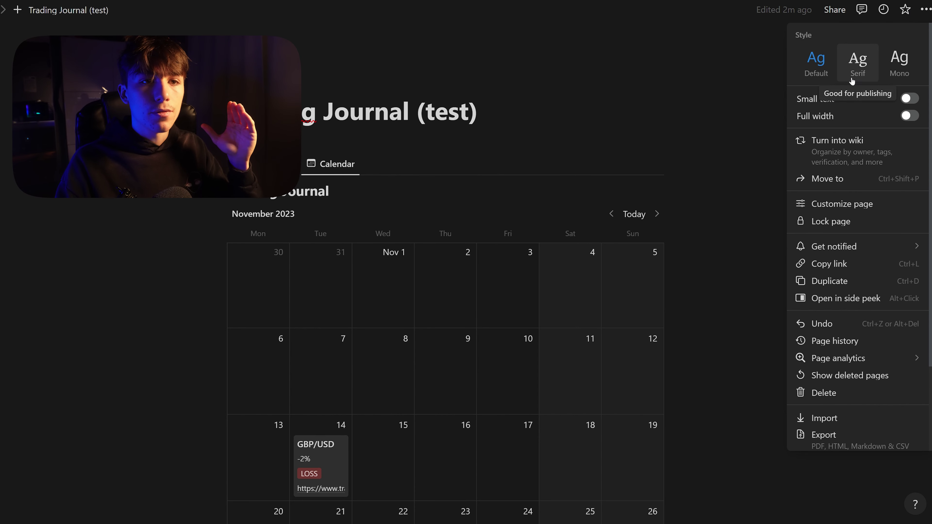
left_click(909, 116)
key("Escape")
scroll(467, 191, "down", 4)
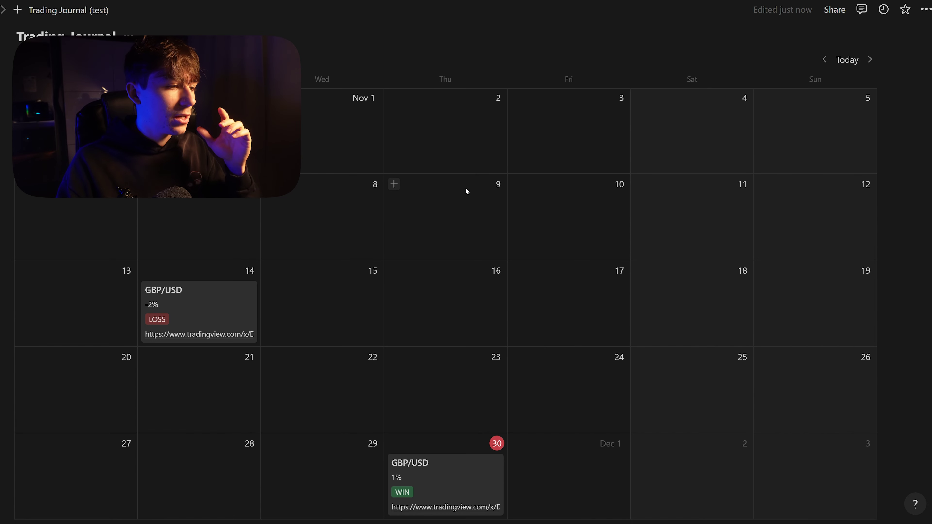
scroll(444, 225, "down", 3)
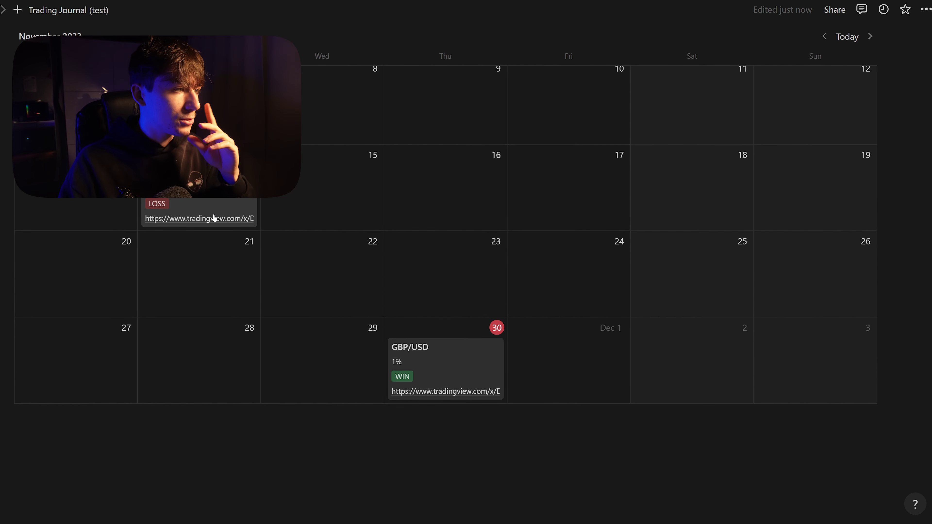
scroll(214, 218, "up", 3)
scroll(262, 329, "up", 4)
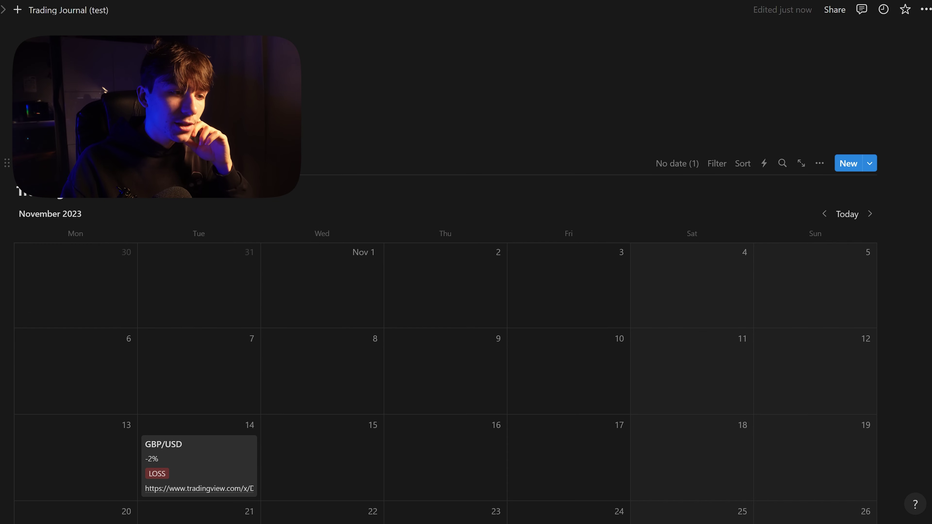
scroll(247, 300, "down", 5)
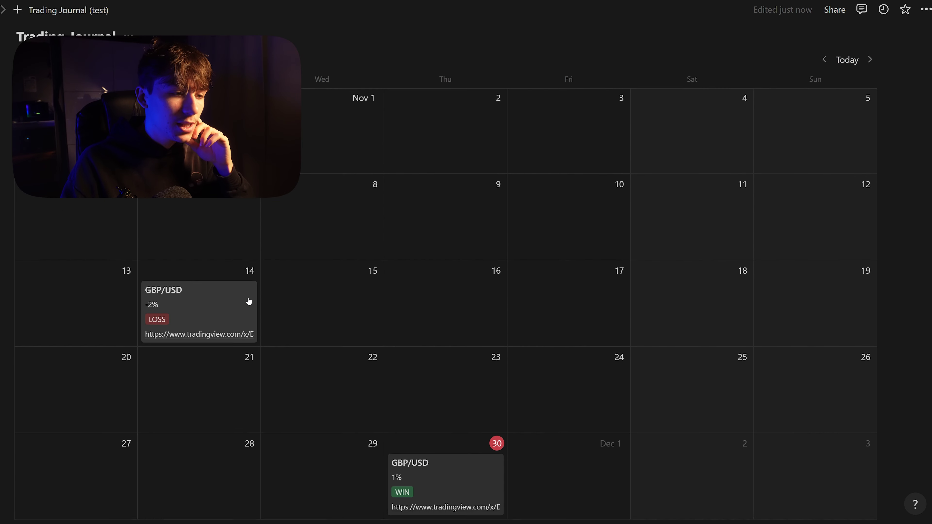
scroll(270, 298, "up", 2)
scroll(270, 296, "down", 2)
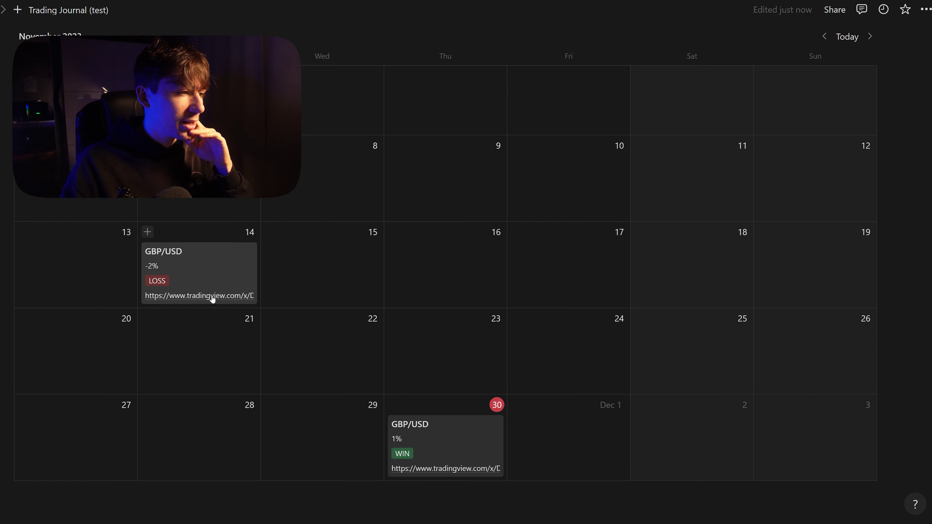
Step: Check the Nov 14 trade's TradingView chart link, then close the chart tab
left_click(208, 297)
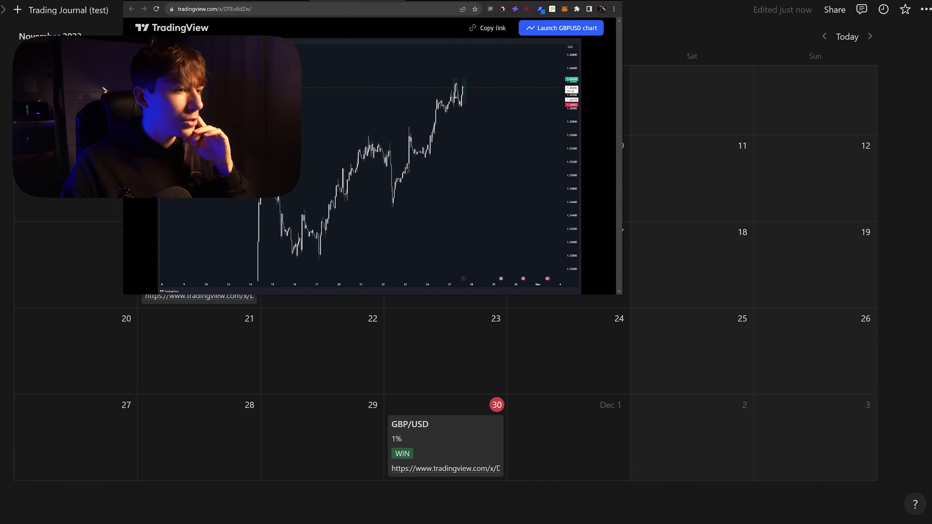
key("ctrl+w")
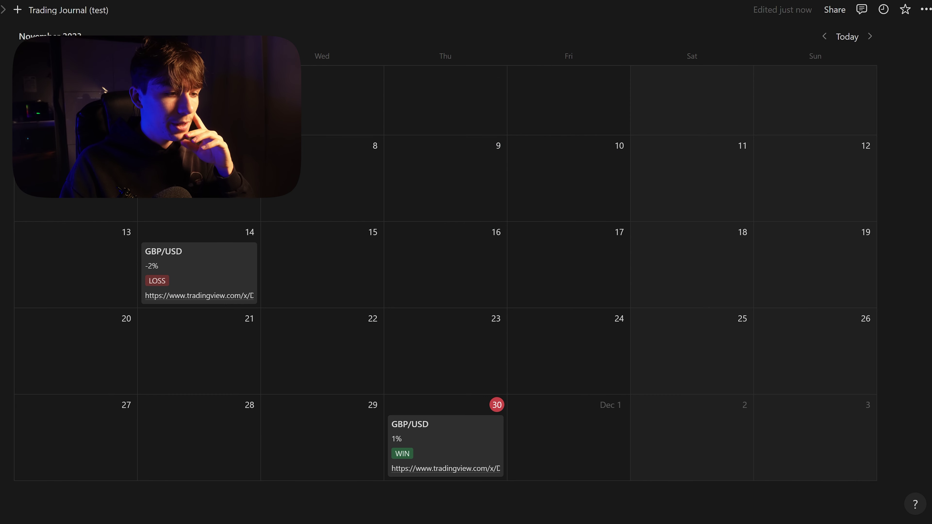
scroll(509, 283, "up", 2)
scroll(509, 282, "down", 2)
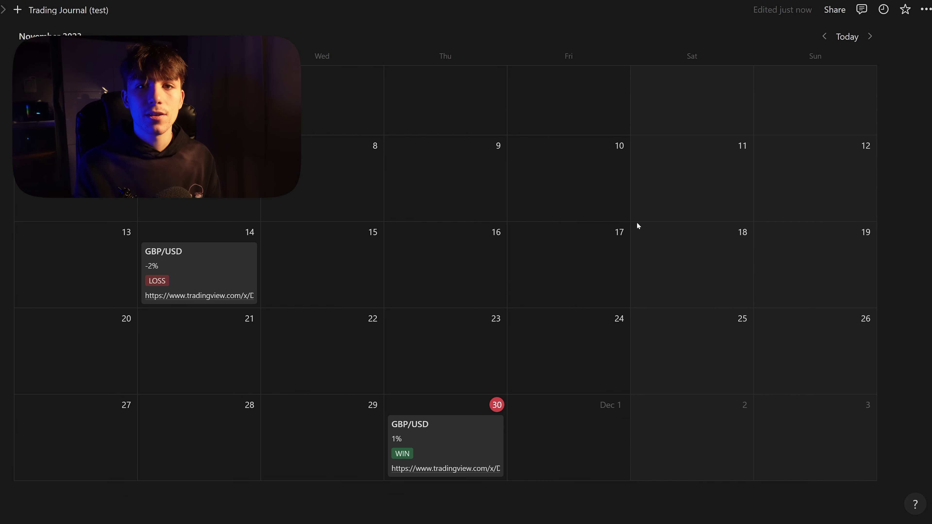